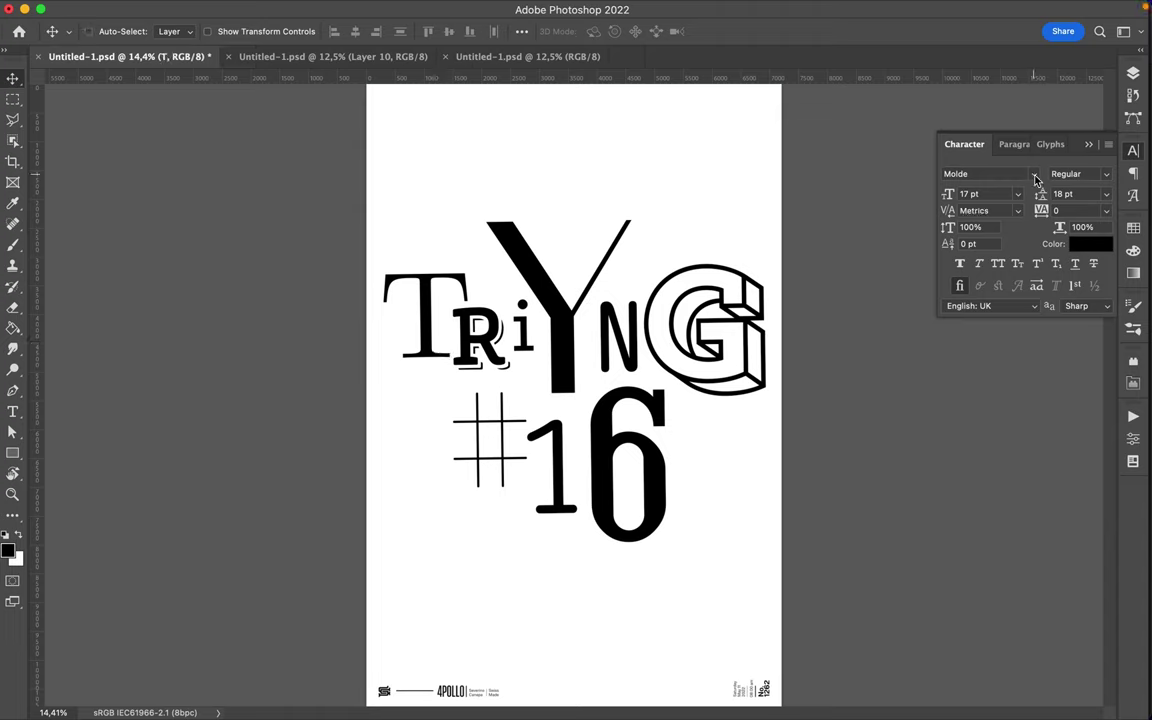
Duplicate the R into a large Majora Pro Stencil T at the top left
click(964, 563)
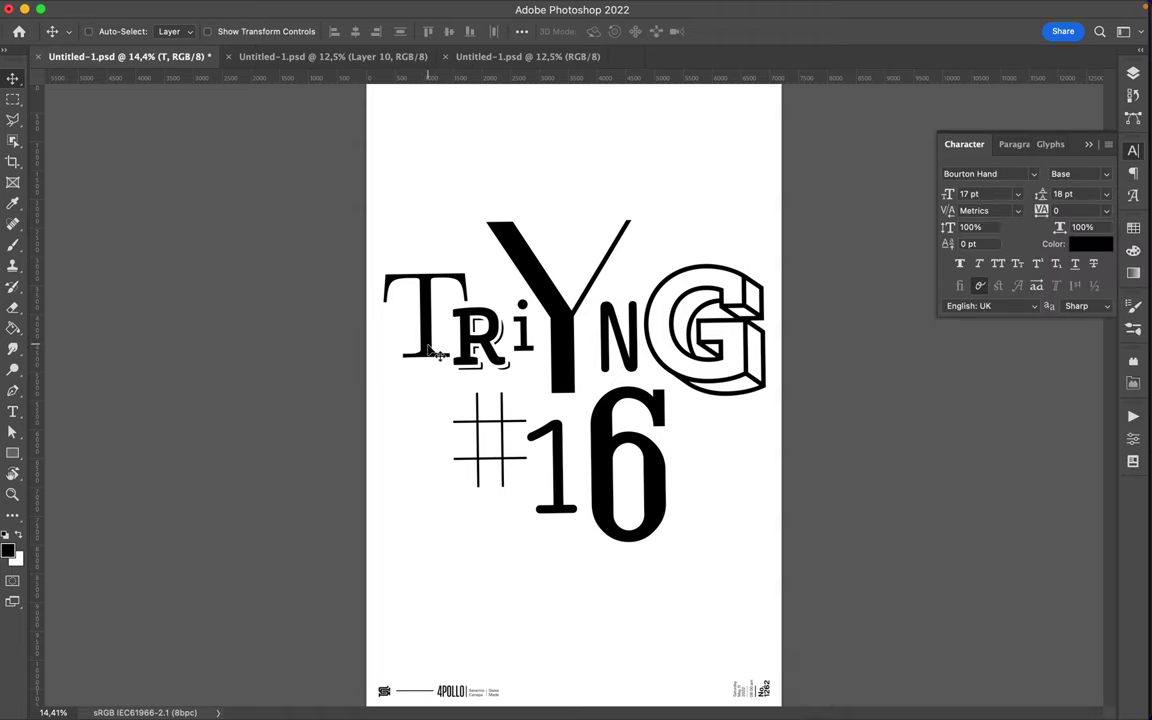
drag(470, 360, 445, 300)
text(T)
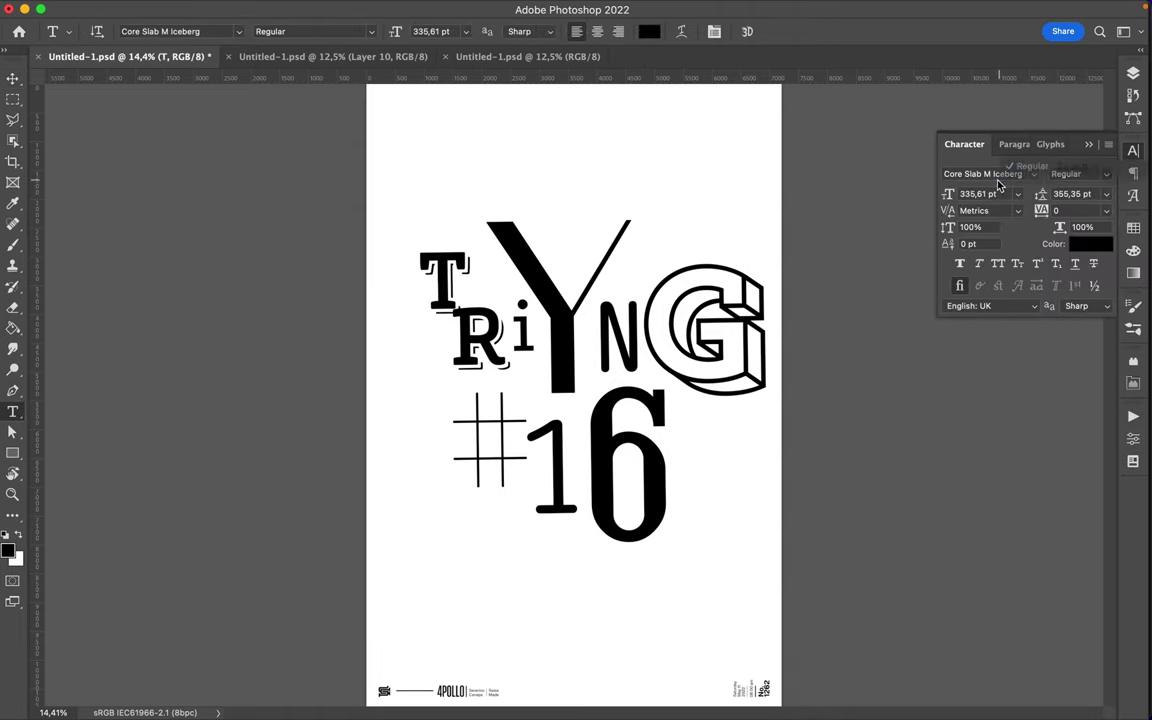
click(1034, 174)
scroll(957, 455, down, 10)
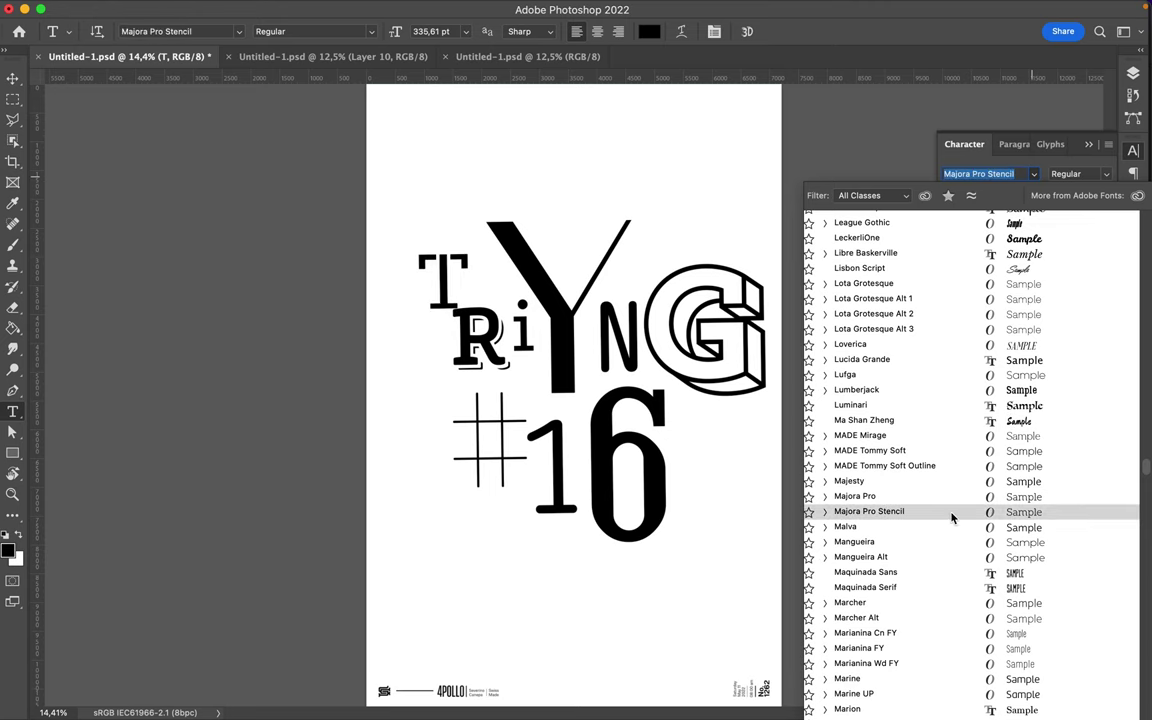
click(951, 517)
drag(443, 283, 443, 205)
key(ctrl+t)
drag(485, 245, 505, 258)
key(Return)
Move the Y lower and set the R in Artegra Sans Regular
drag(572, 314, 572, 372)
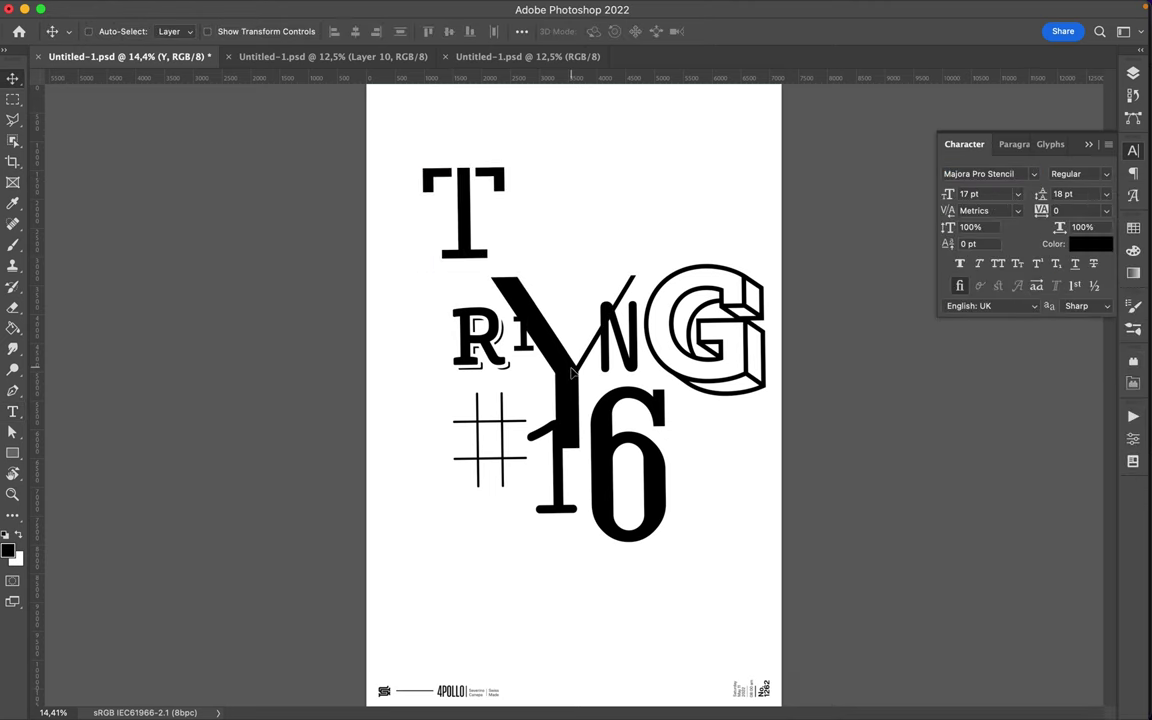
click(1034, 174)
scroll(946, 470, down, 10)
scroll(943, 476, down, 2)
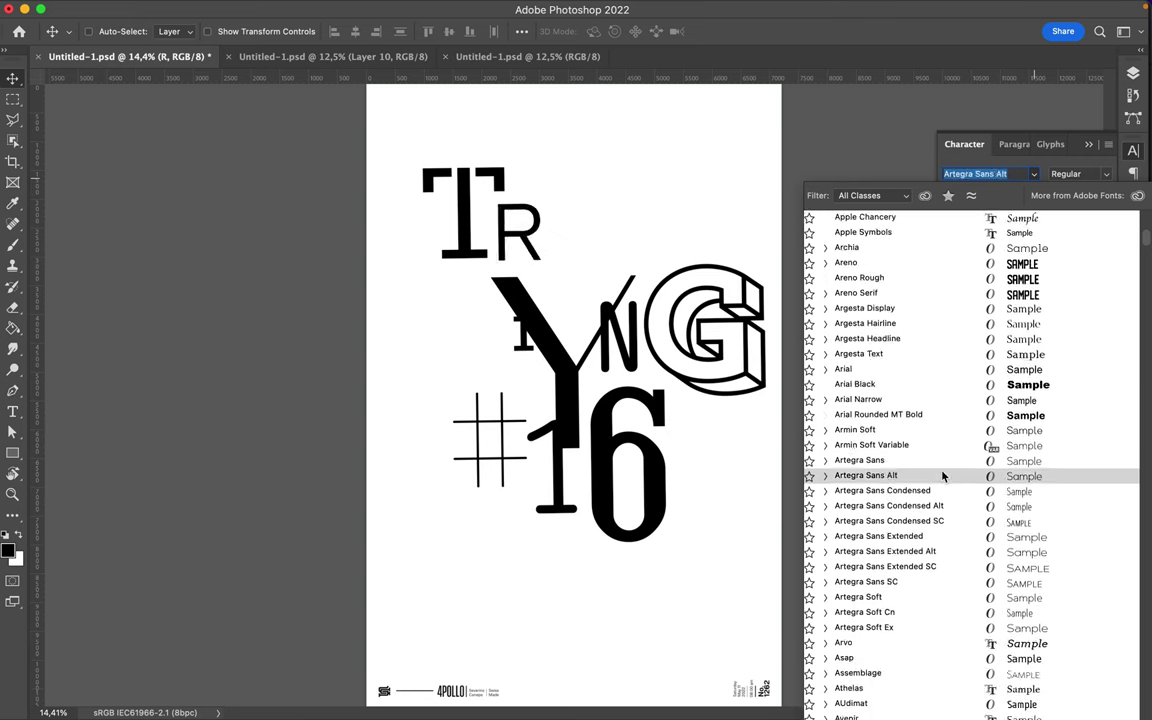
click(825, 475)
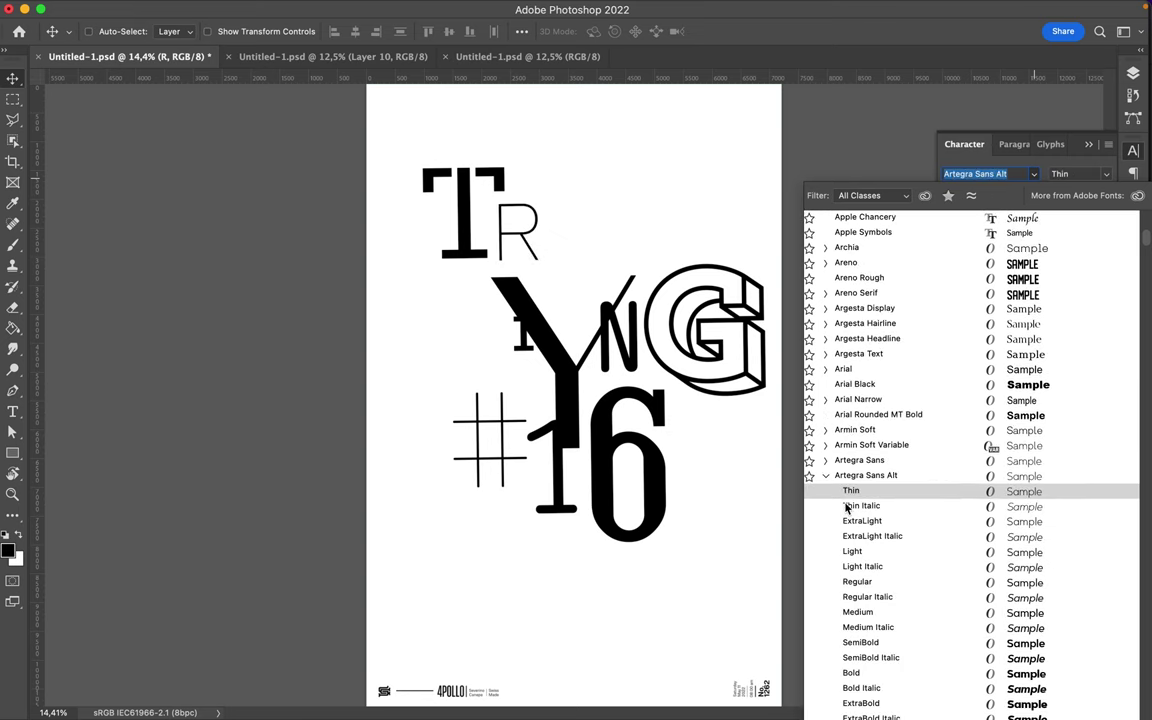
scroll(860, 600, down, 1)
scroll(870, 622, down, 2)
click(825, 329)
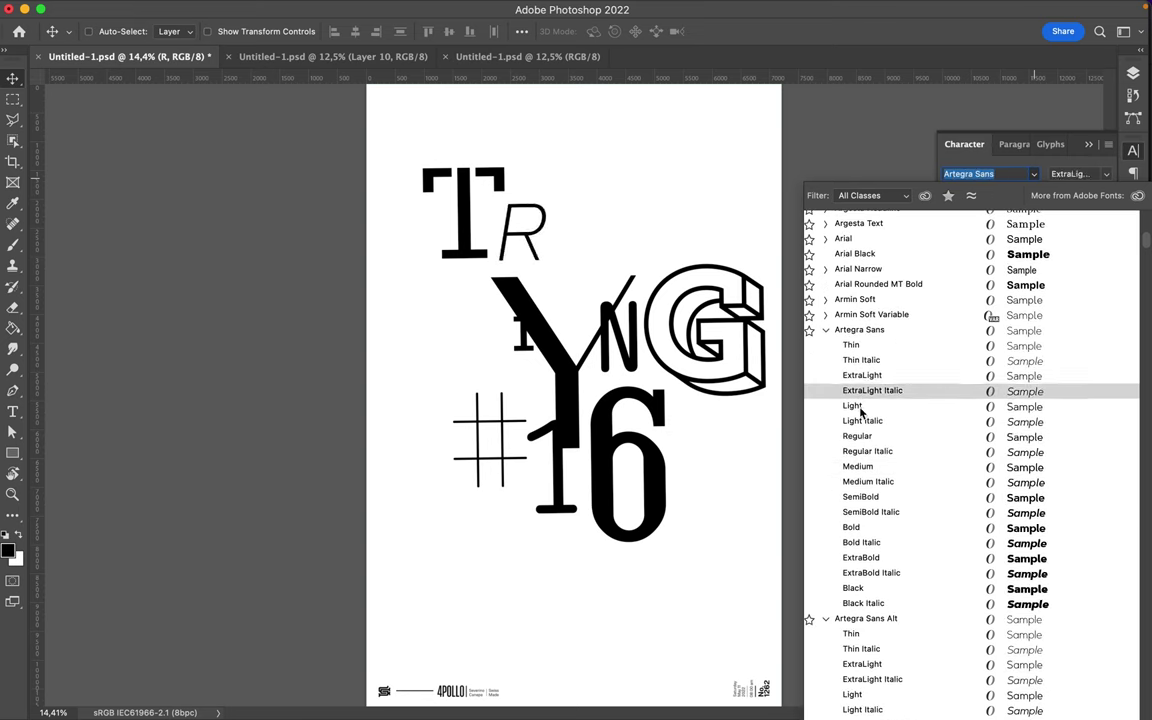
click(858, 436)
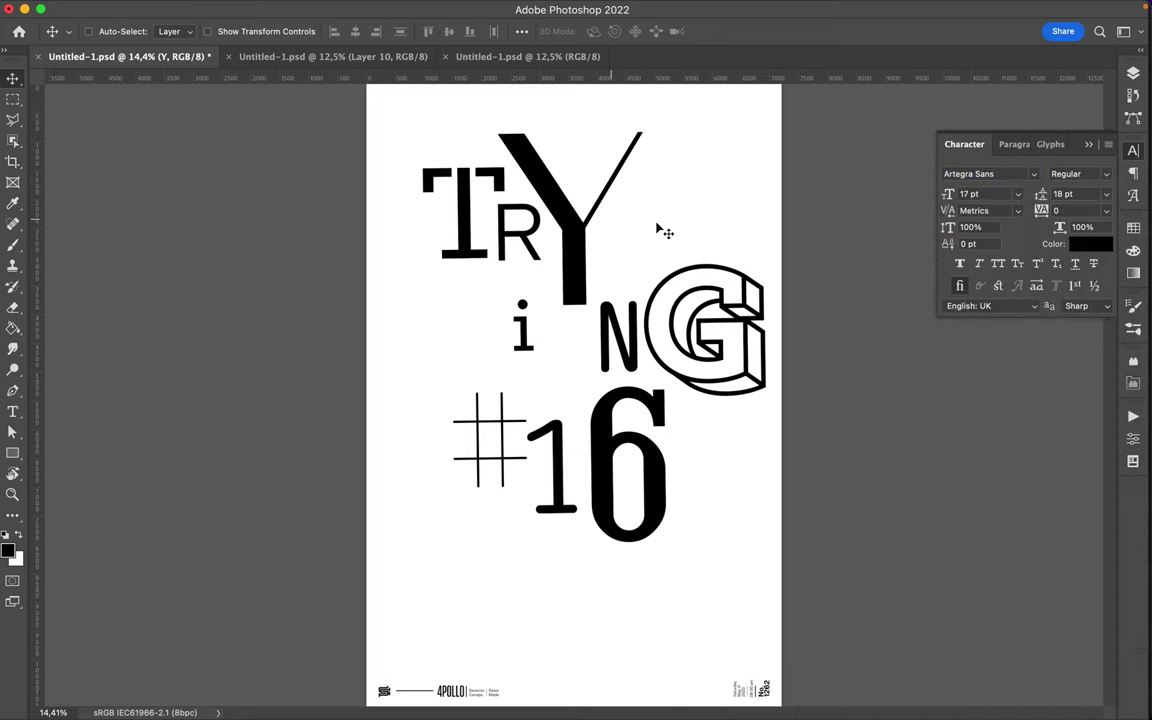
click(1104, 174)
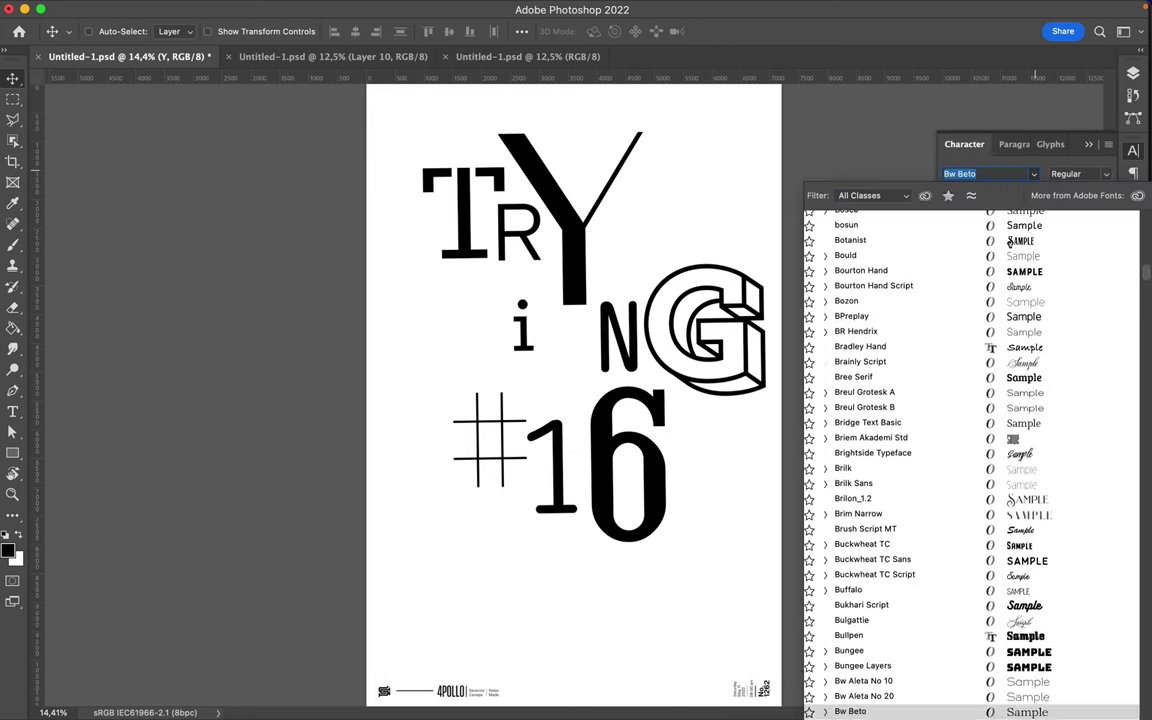
Move the Y up beside the R and set it to Light Italic
key(Delete)
key(ctrl+z)
key(ctrl+t)
key(Return)
drag(555, 360, 561, 302)
click(1104, 174)
click(1000, 221)
Change the Y's font family to Weston Light Free
click(1033, 174)
scroll(980, 550, down, 20)
scroll(985, 545, down, 5)
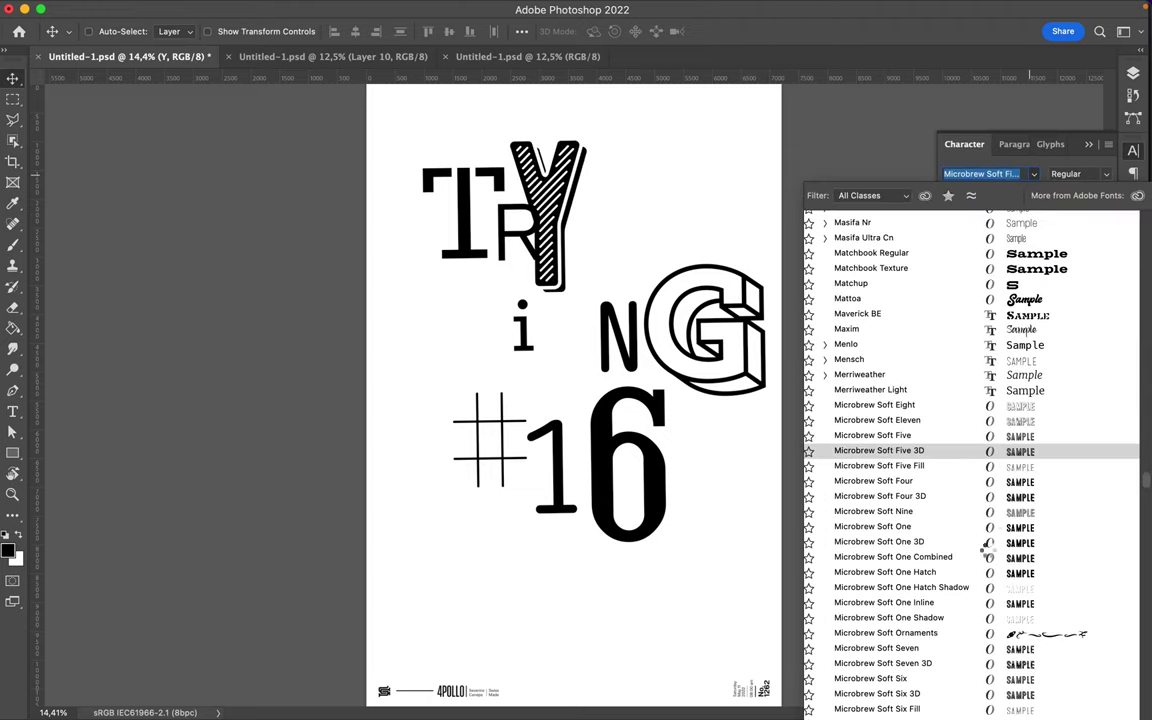
scroll(977, 620, down, 3)
scroll(977, 610, down, 10)
scroll(951, 663, down, 20)
scroll(951, 663, down, 8)
scroll(945, 580, down, 10)
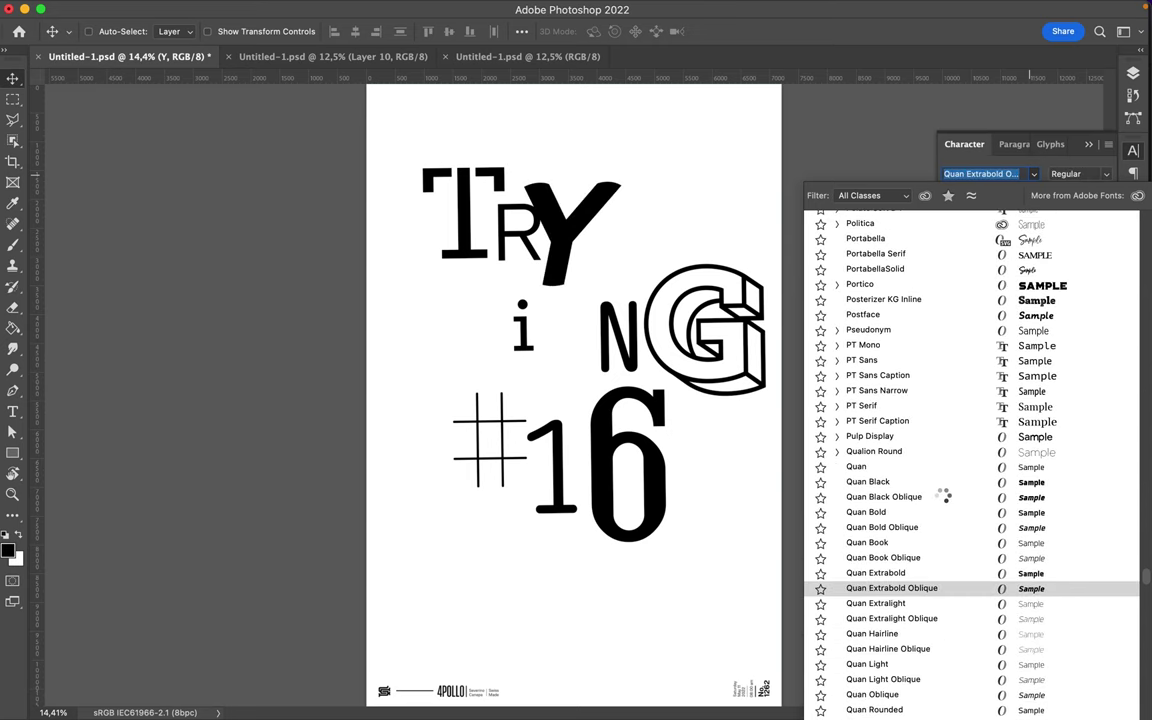
scroll(942, 535, down, 15)
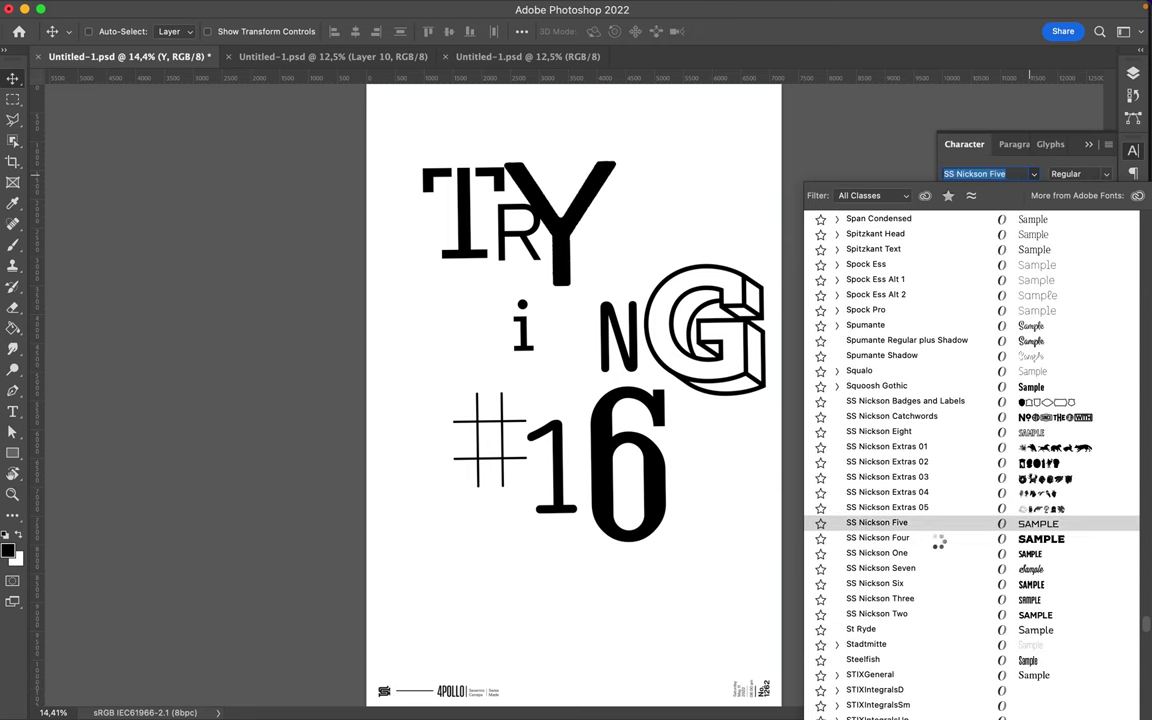
scroll(938, 545, down, 3)
scroll(938, 545, down, 20)
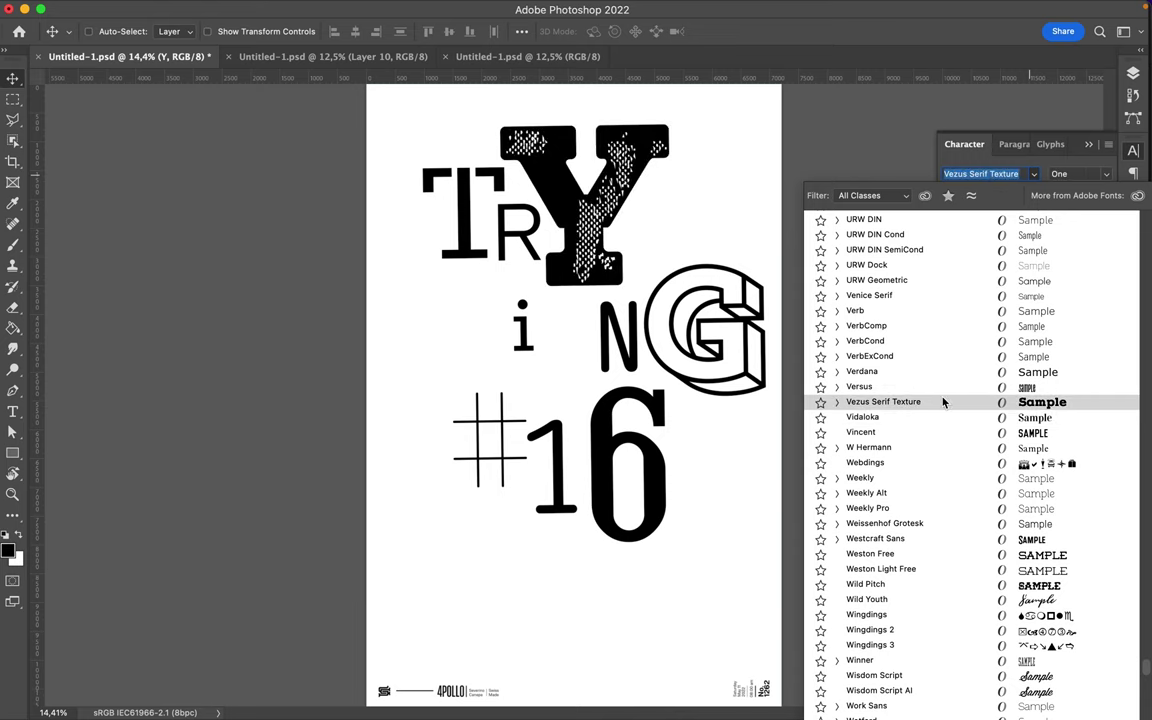
click(935, 568)
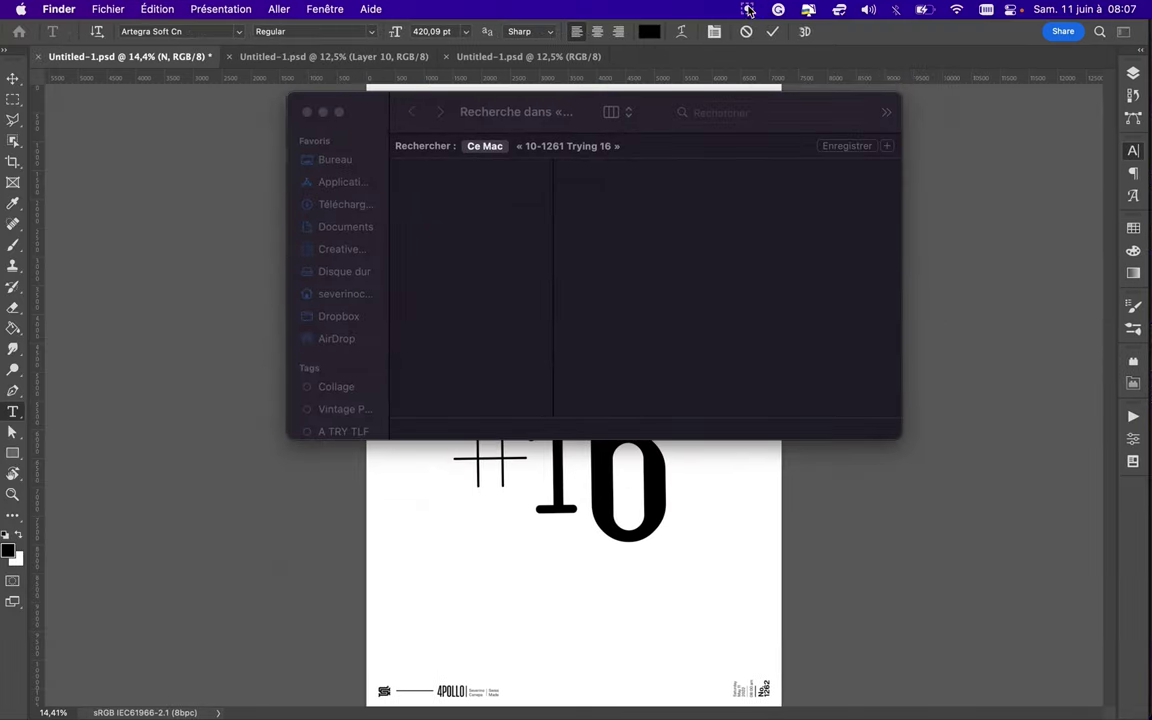
Apply Galeana Extended, then duplicate the G and retype the copy as N
click(748, 10)
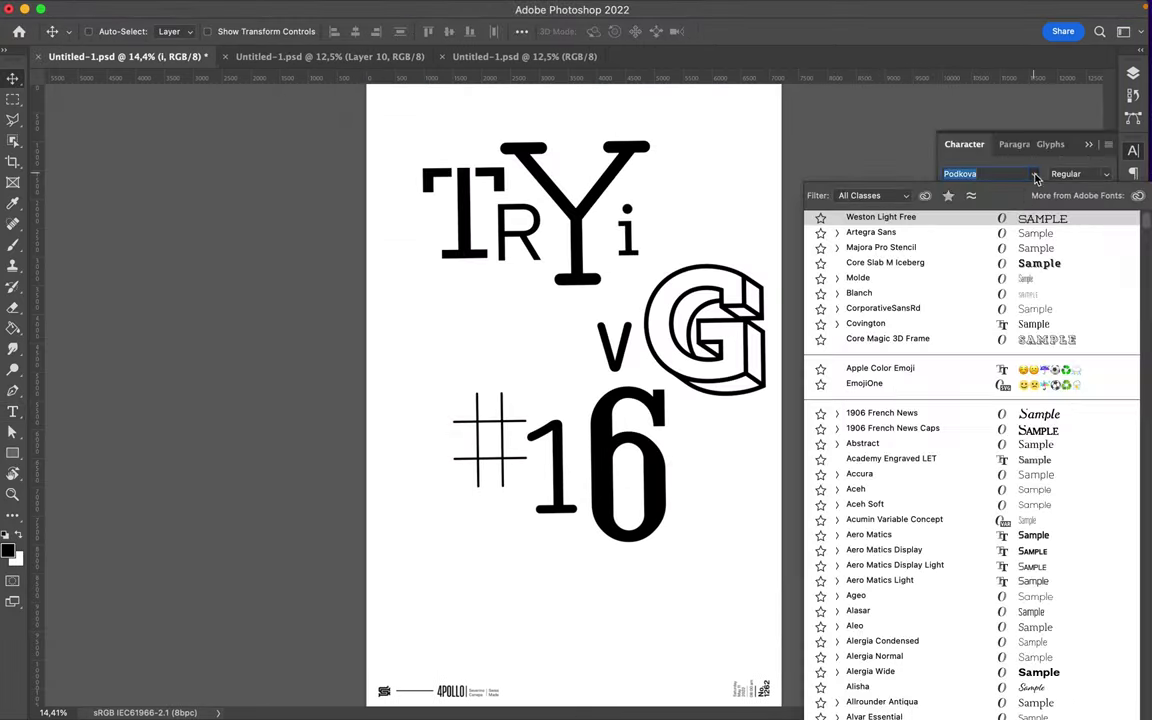
scroll(964, 320, down, 15)
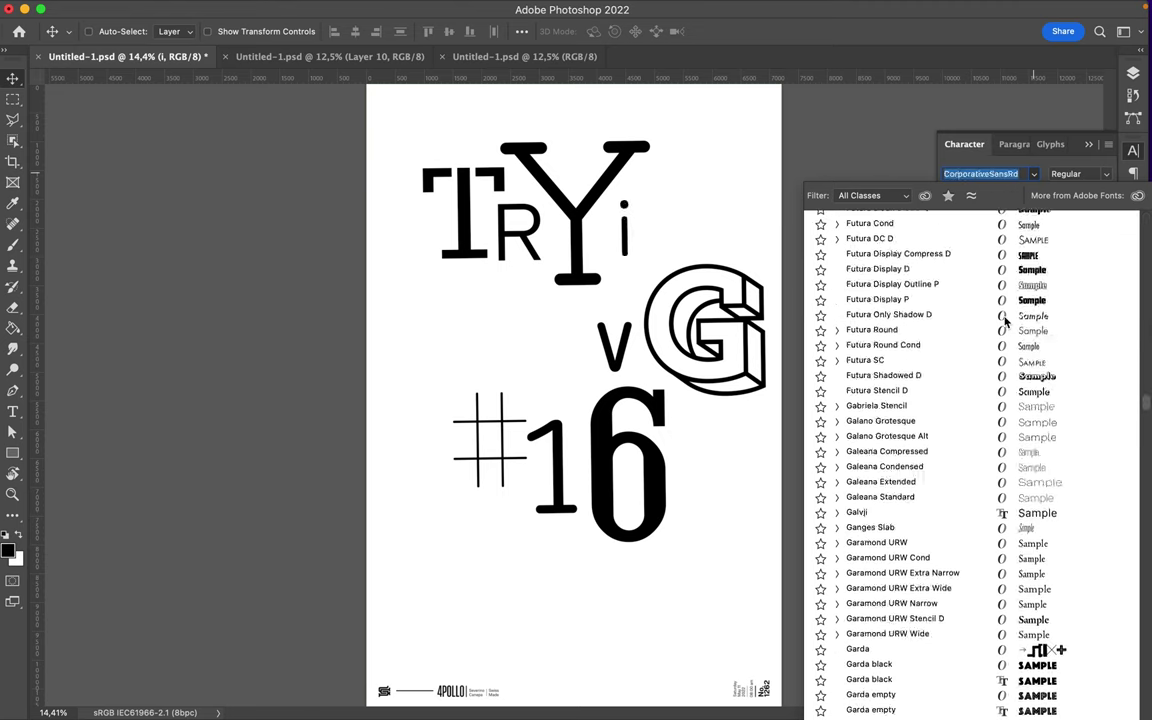
click(866, 350)
drag(690, 355, 665, 305)
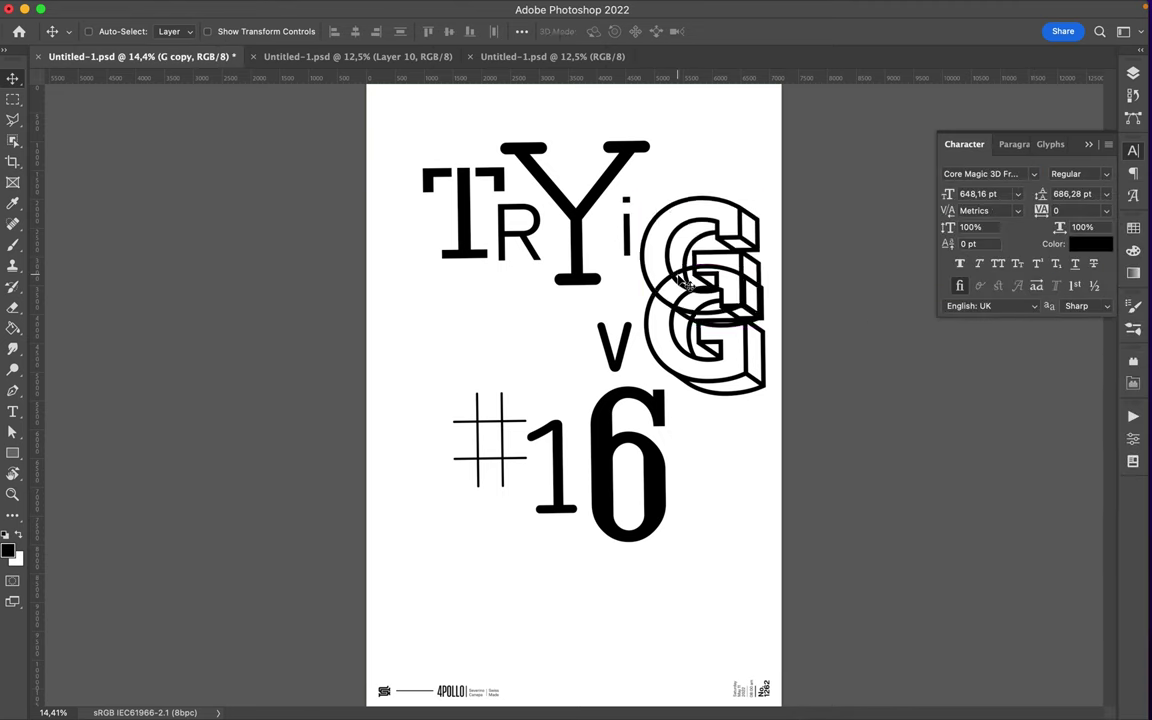
double_click(665, 305)
text(N)
key(Escape)
click(985, 173)
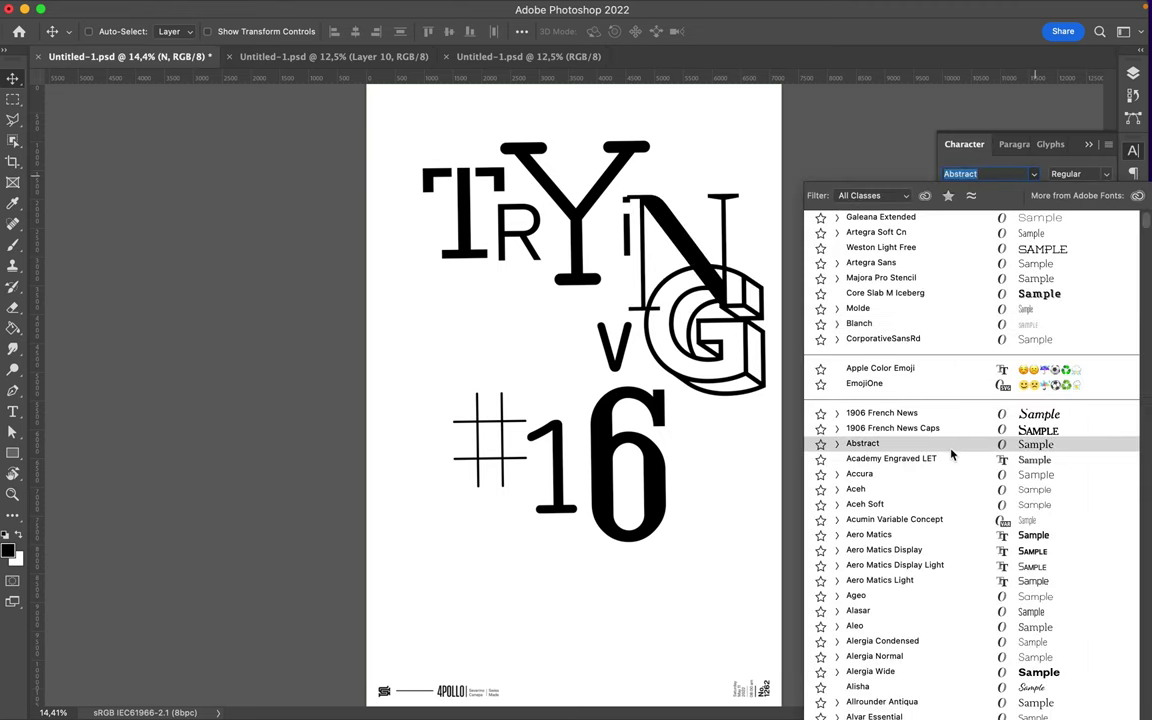
key(Escape)
Scale the T down with Free Transform
ctrl+click(470, 257)
key(ctrl+t)
drag(512, 140, 494, 168)
key(Return)
Shrink and reposition the Y, then transform the R
ctrl+click(497, 185)
key(ctrl+t)
key(Return)
key(ctrl+t)
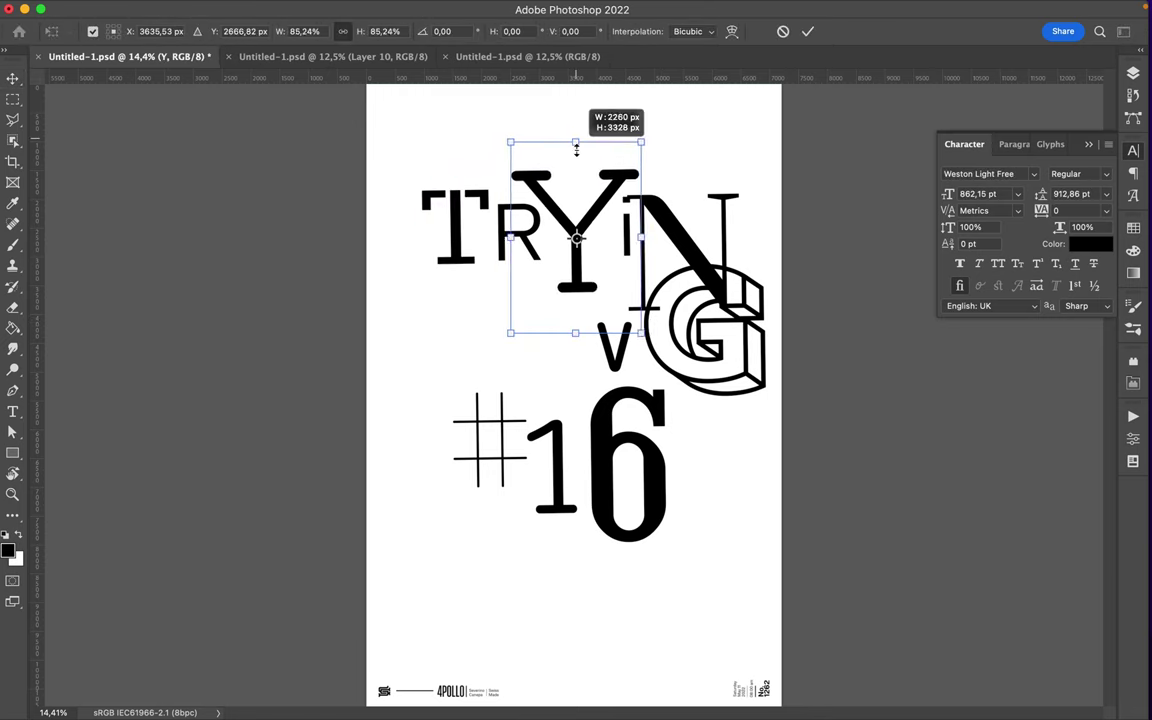
drag(645, 108, 622, 143)
drag(545, 190, 554, 205)
key(Return)
ctrl+click(530, 240)
key(ctrl+t)
key(Return)
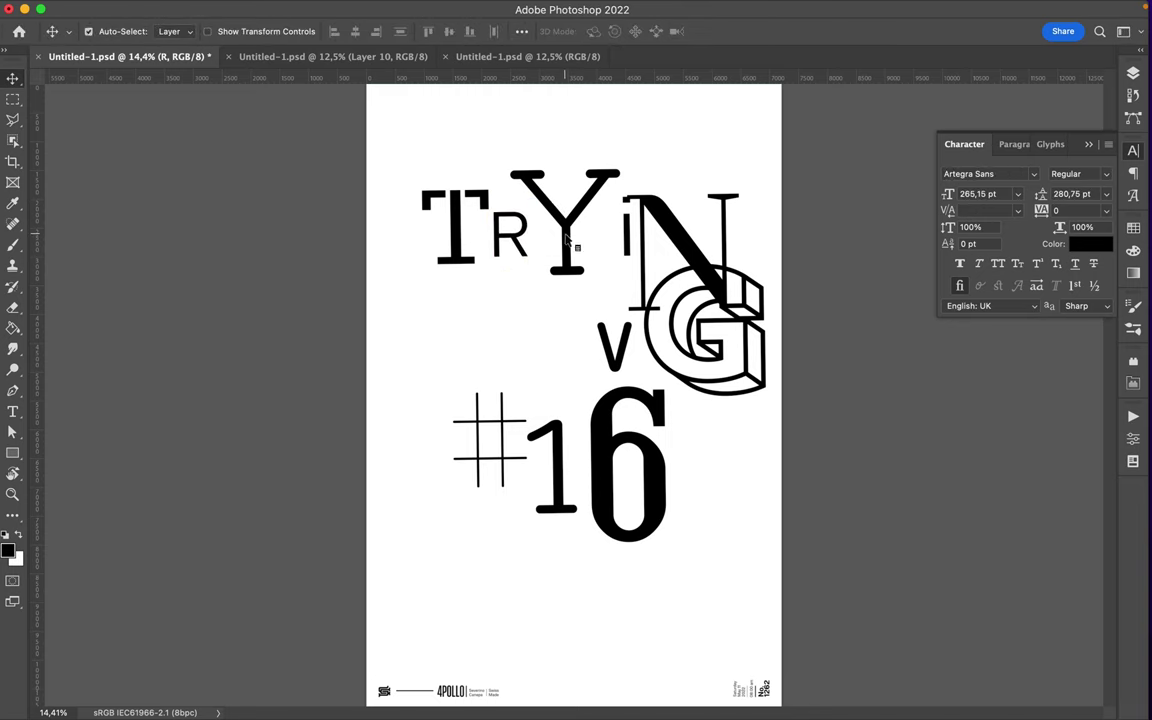
Set the i in Bullpen and shrink the N to sit beside it
click(1033, 173)
scroll(980, 500, down, 10)
click(969, 476)
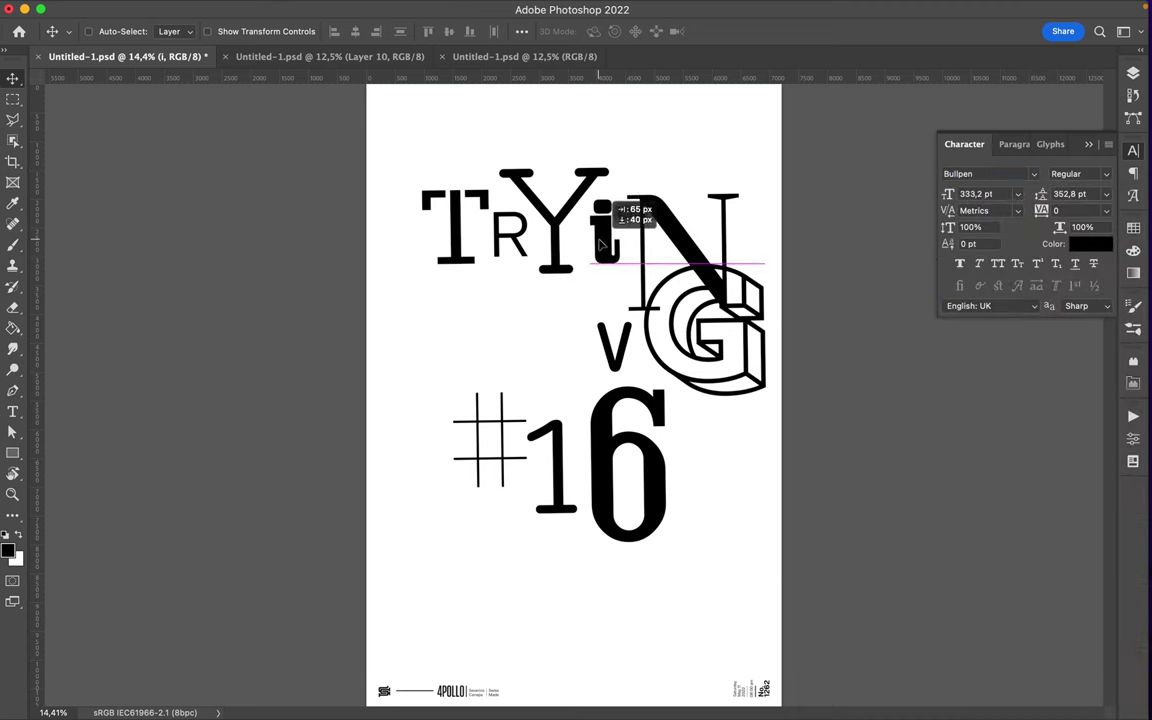
double_click(680, 212)
key(Escape)
key(ctrl+t)
drag(744, 354, 690, 275)
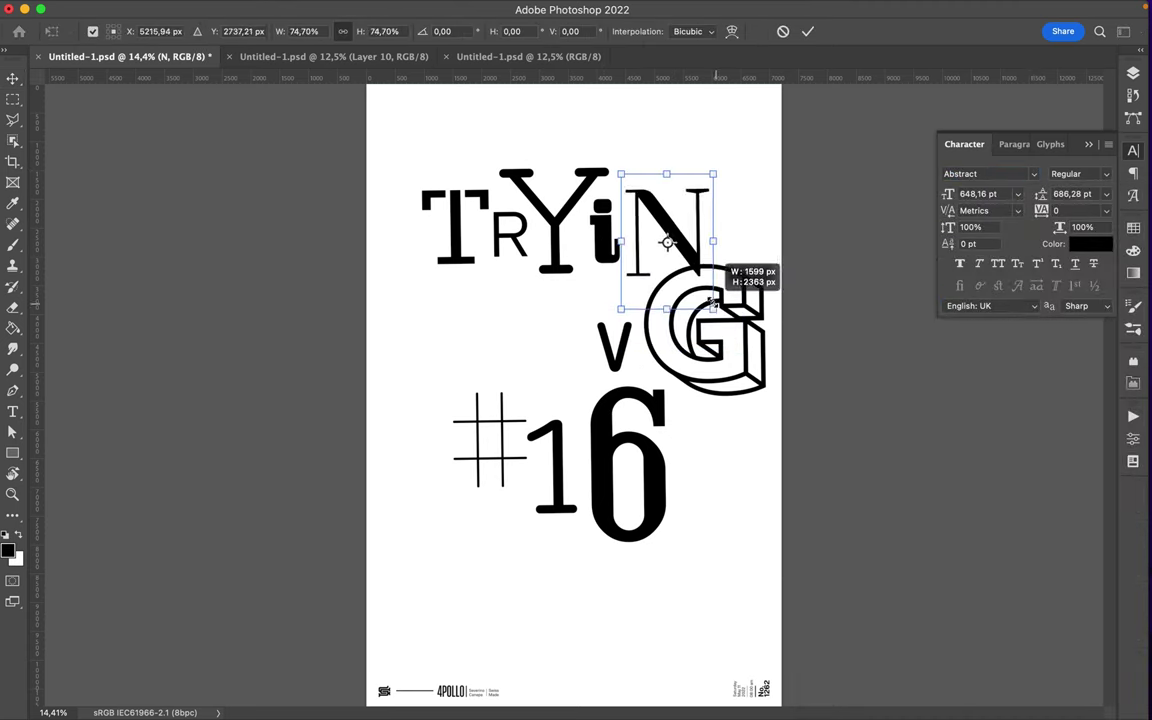
drag(655, 225, 660, 237)
key(Return)
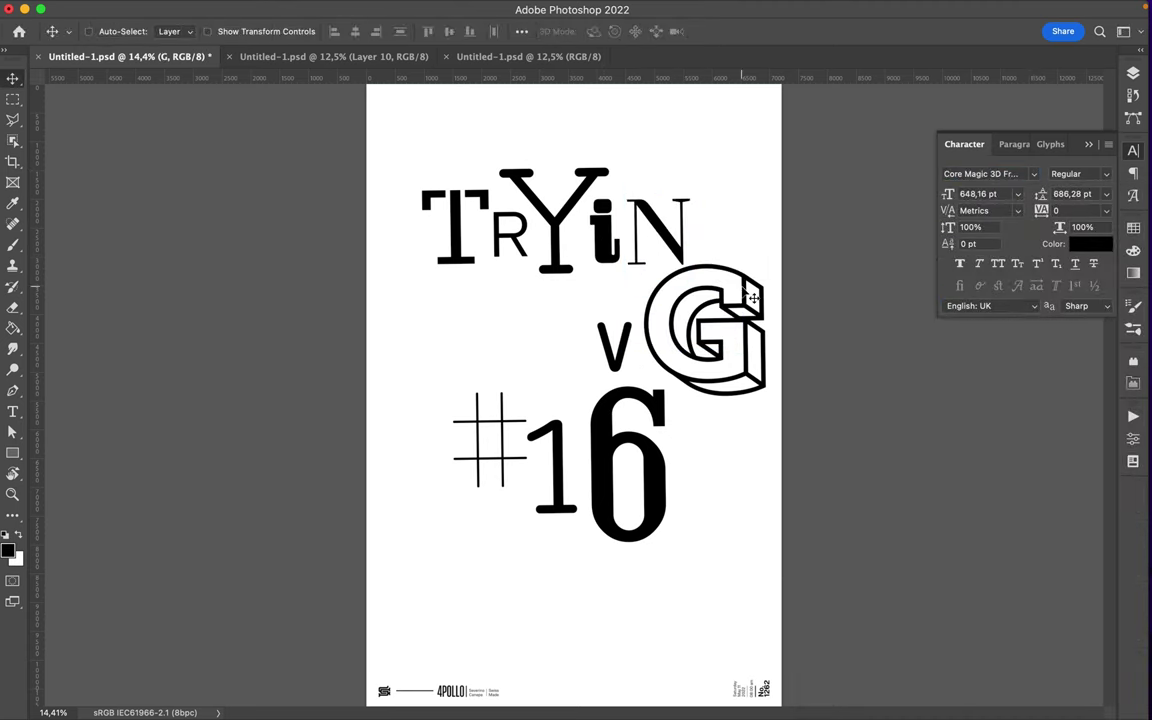
Restyle the G in EtruscoNowCompressed, resize it and move it beside the N
key(ctrl+t)
drag(765, 395, 740, 380)
key(Return)
click(965, 173)
scroll(975, 450, down, 10)
scroll(975, 480, down, 10)
scroll(975, 542, down, 5)
click(975, 535)
key(ctrl+t)
drag(720, 296, 722, 322)
key(Return)
mouse_move(708, 250)
mouse_down()
mouse_move(705, 262)
mouse_move(676, 250)
mouse_up()
Adjust the N and move it into line with the other letters
key(ctrl+t)
key(Return)
double_click(671, 222)
key(ctrl+Return)
key(ctrl+t)
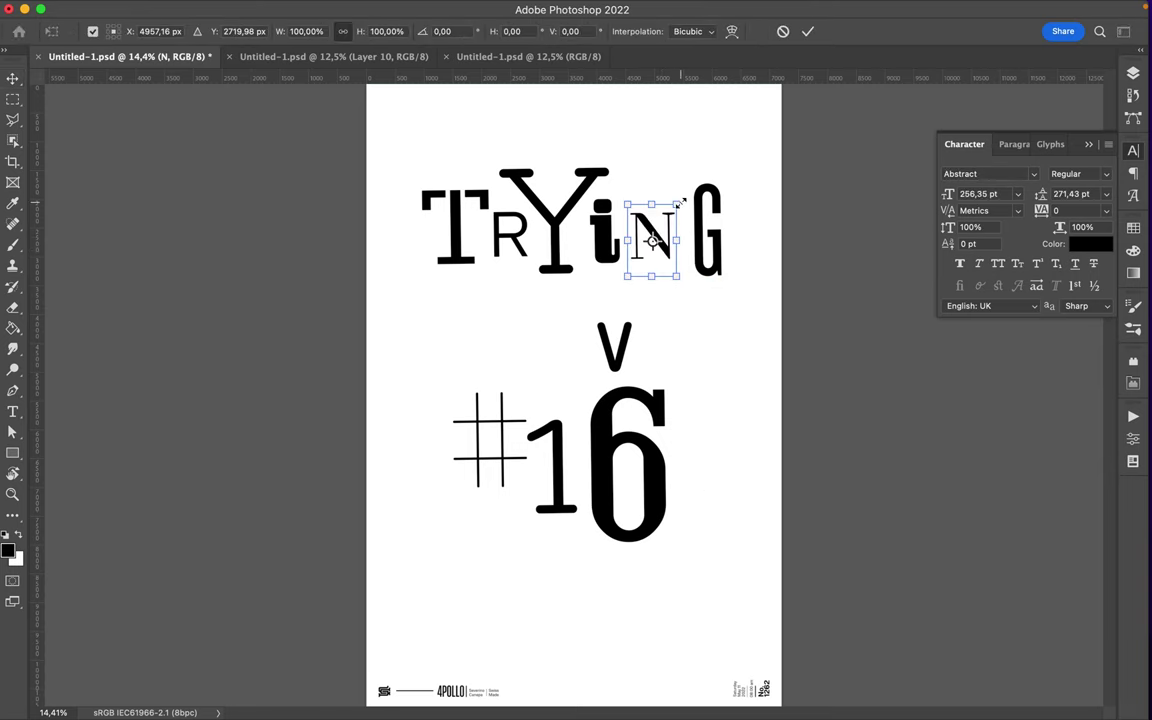
key(Return)
drag(652, 242, 660, 232)
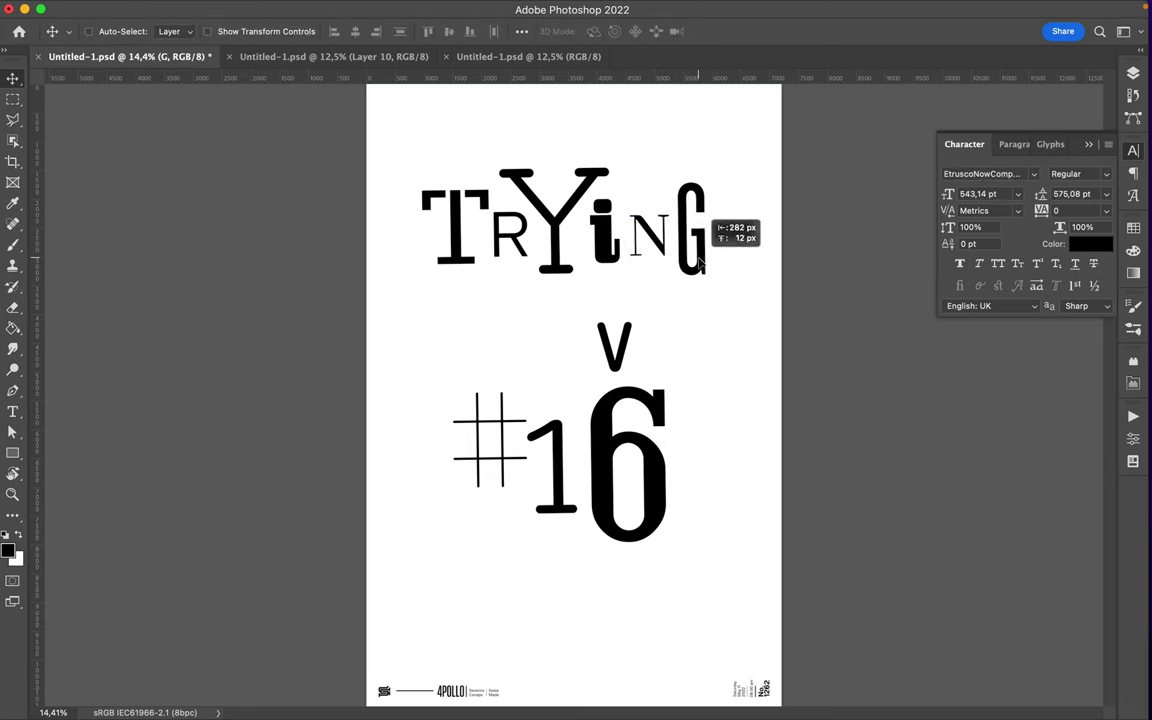
Scale the R down slightly, the Y to about 91%, and shift the i right
key(ctrl+t)
mouse_move(508, 202)
mouse_down()
mouse_move(508, 213)
mouse_move(527, 195)
mouse_up()
key(Return)
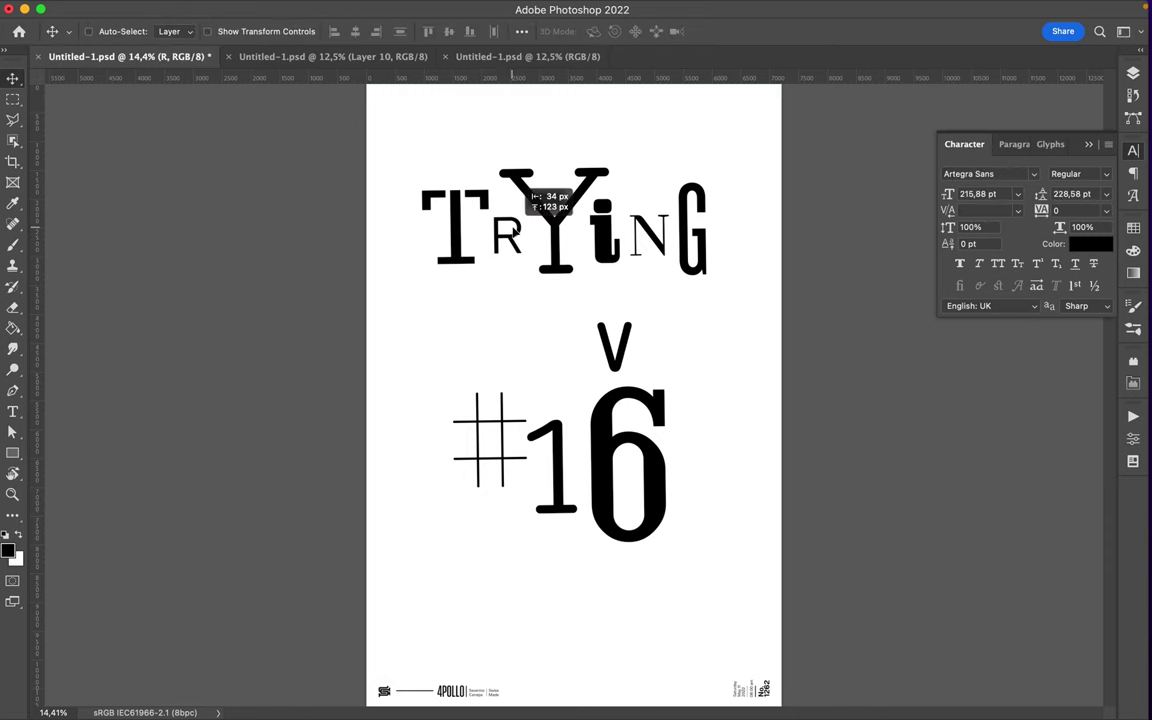
key(ctrl+t)
drag(549, 145, 549, 152)
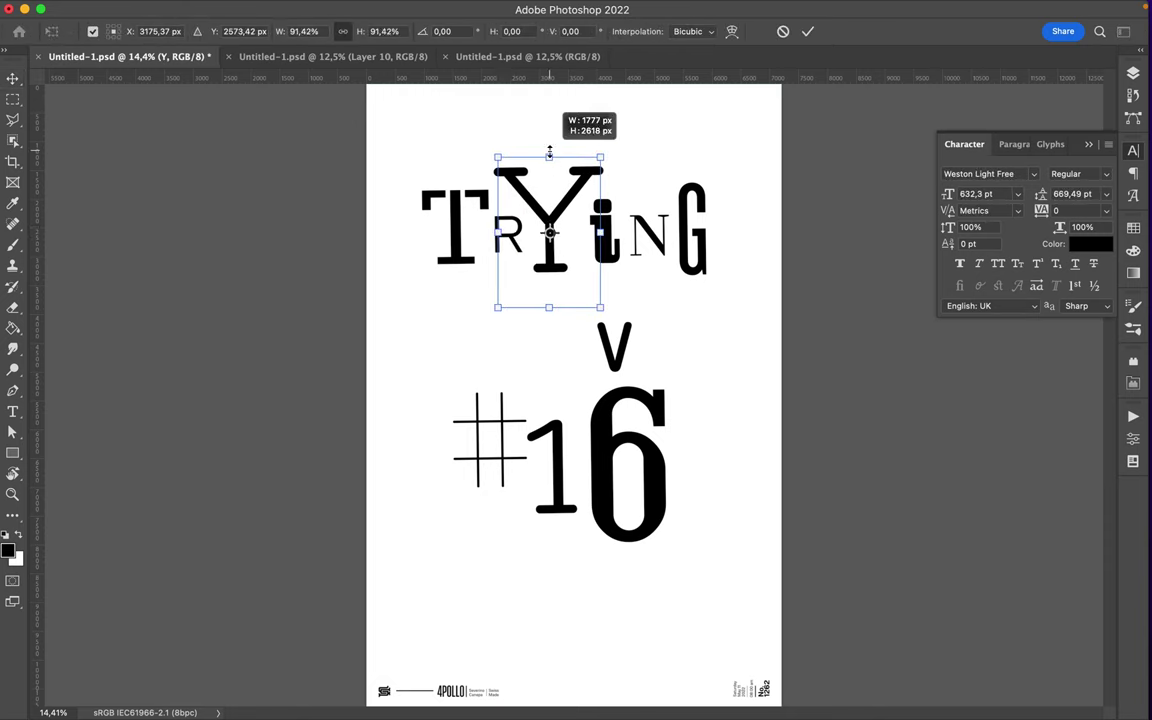
key(Return)
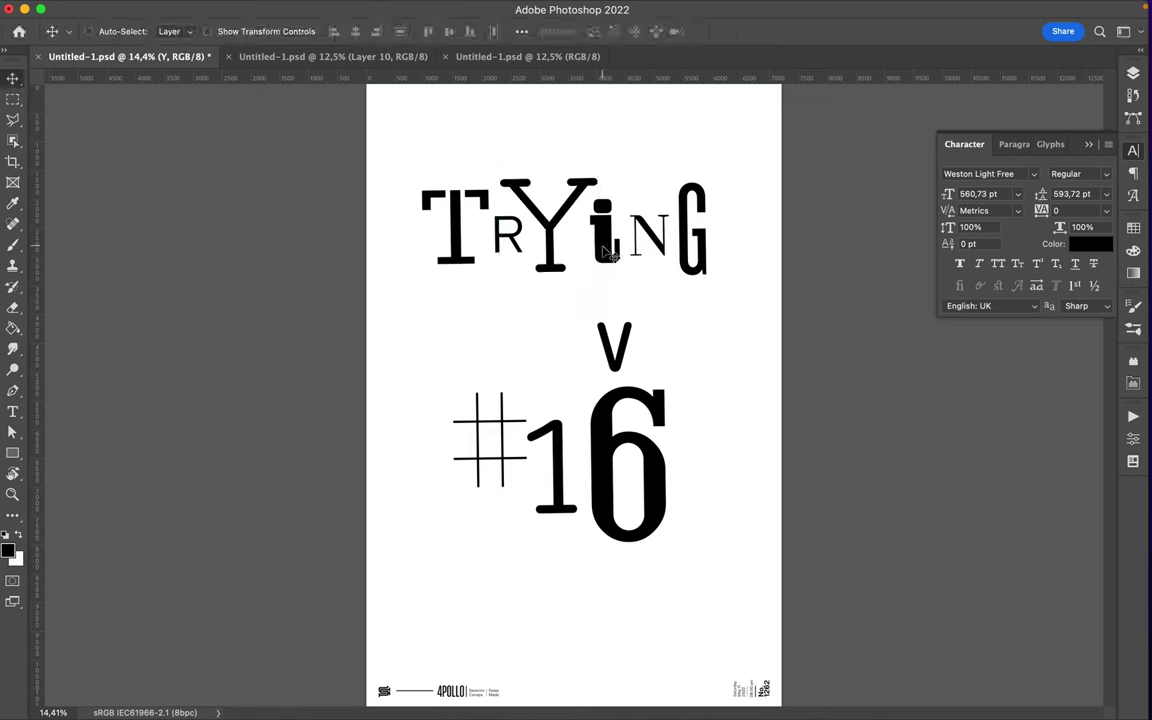
drag(593, 255, 599, 255)
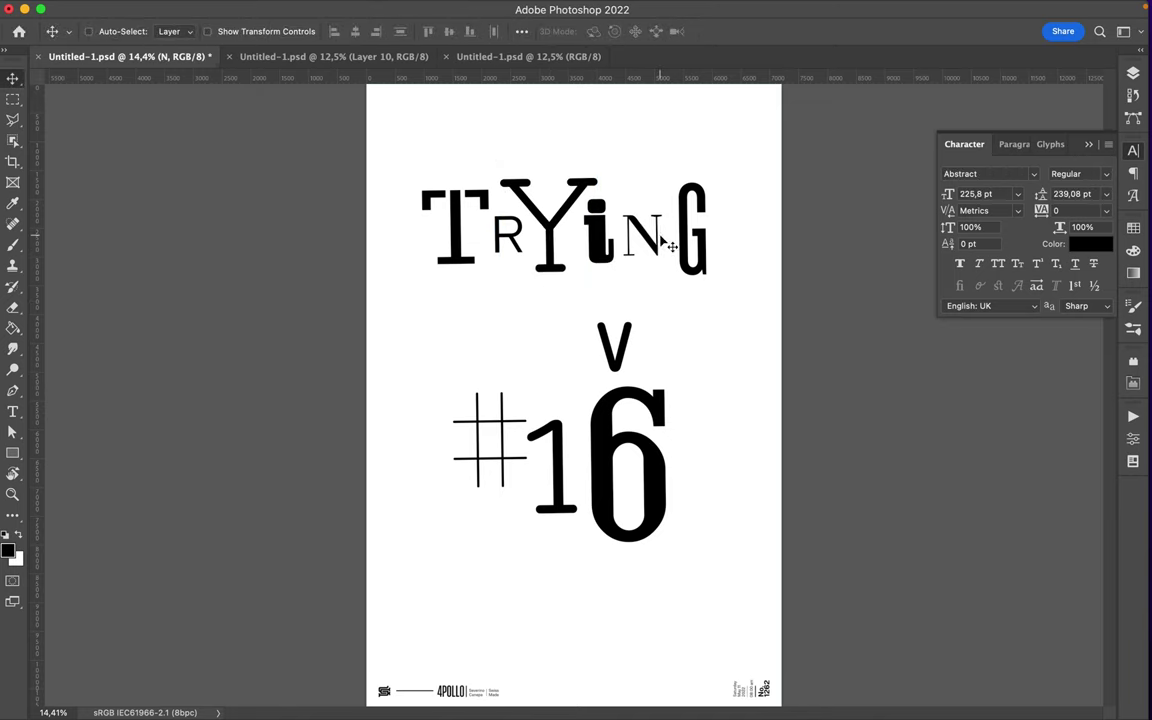
Resize the T slightly and move it to the right
click(457, 233)
key(ctrl+t)
drag(454, 177, 454, 184)
key(Return)
double_click(458, 257)
key(Escape)
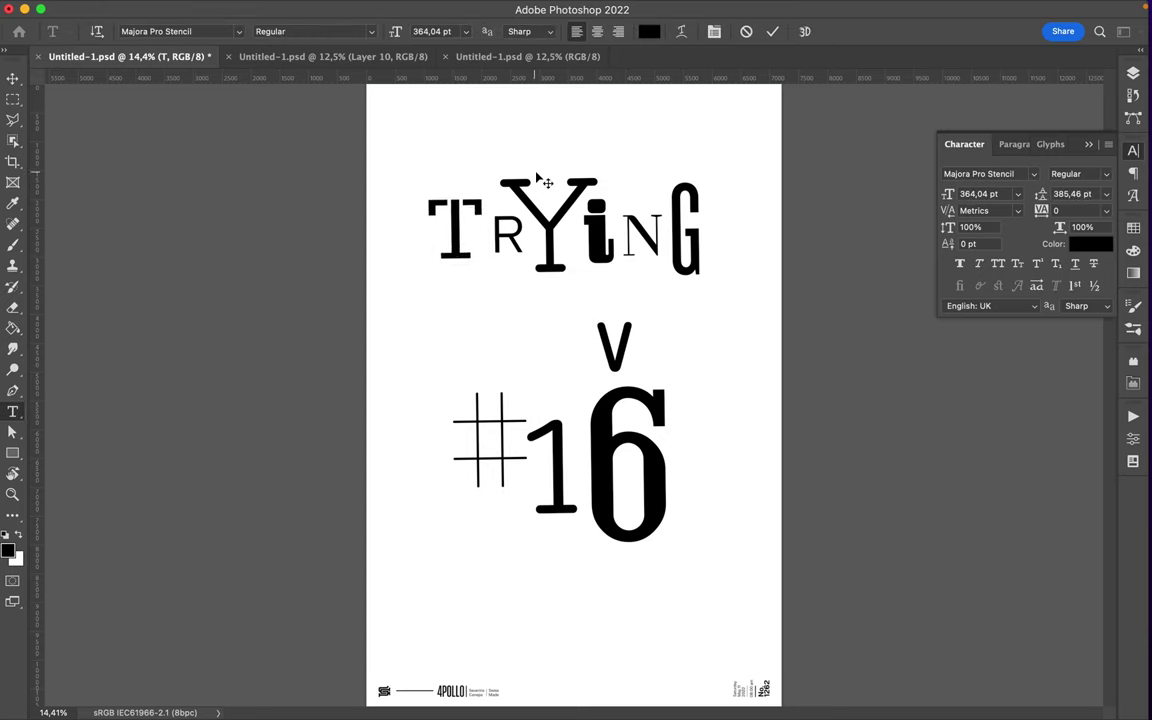
drag(450, 246, 463, 248)
Change the 6 to a 7 set in Bullpen
double_click(631, 368)
text(7)
click(975, 173)
scroll(993, 300, down, 5)
scroll(993, 300, up, 15)
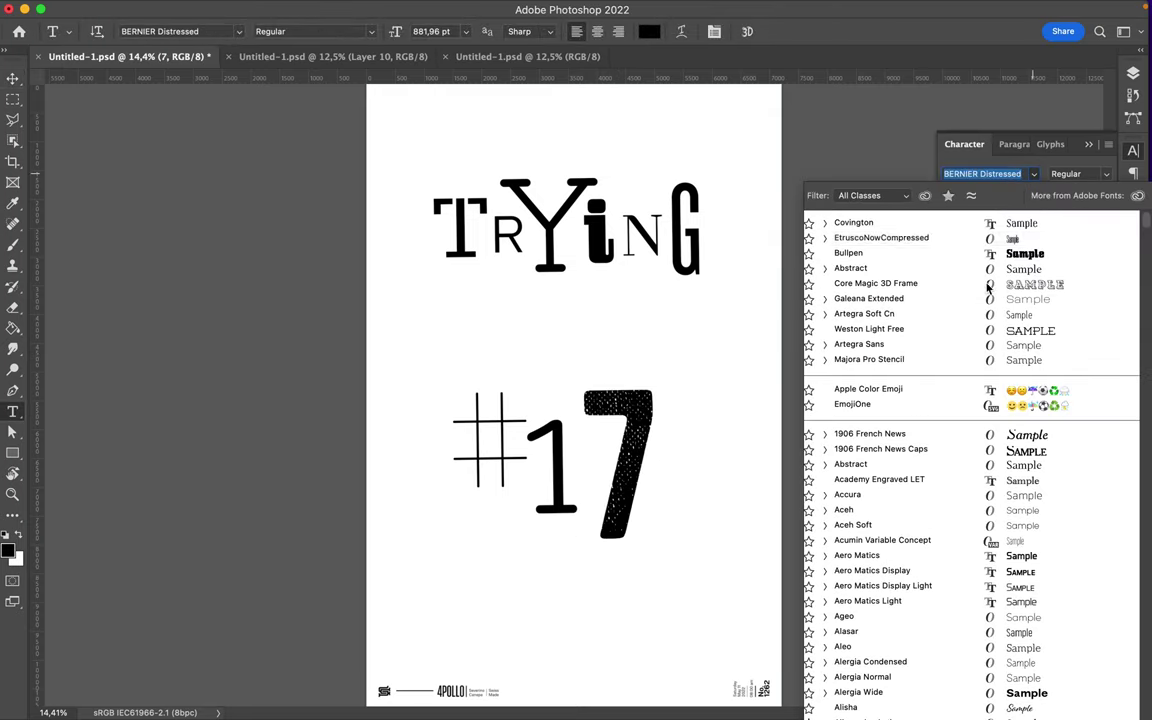
click(957, 250)
key(Escape)
Set the 1 in the Celdum font
click(1040, 178)
click(980, 440)
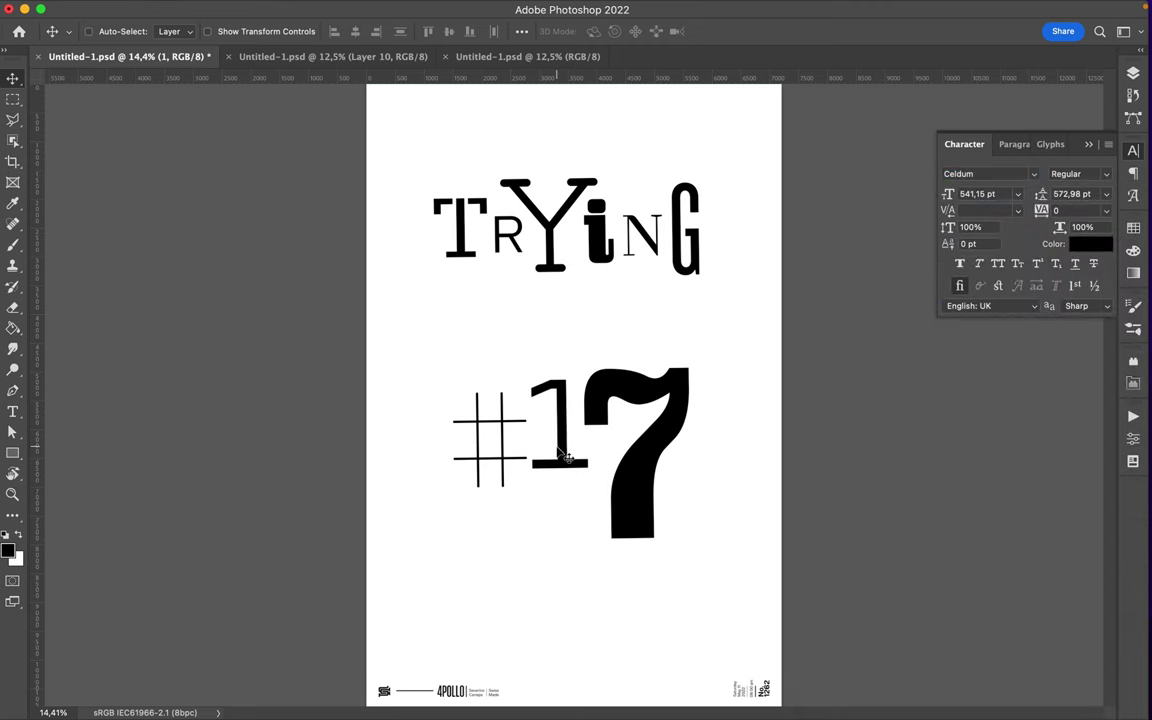
click(1033, 174)
scroll(951, 476, down, 10)
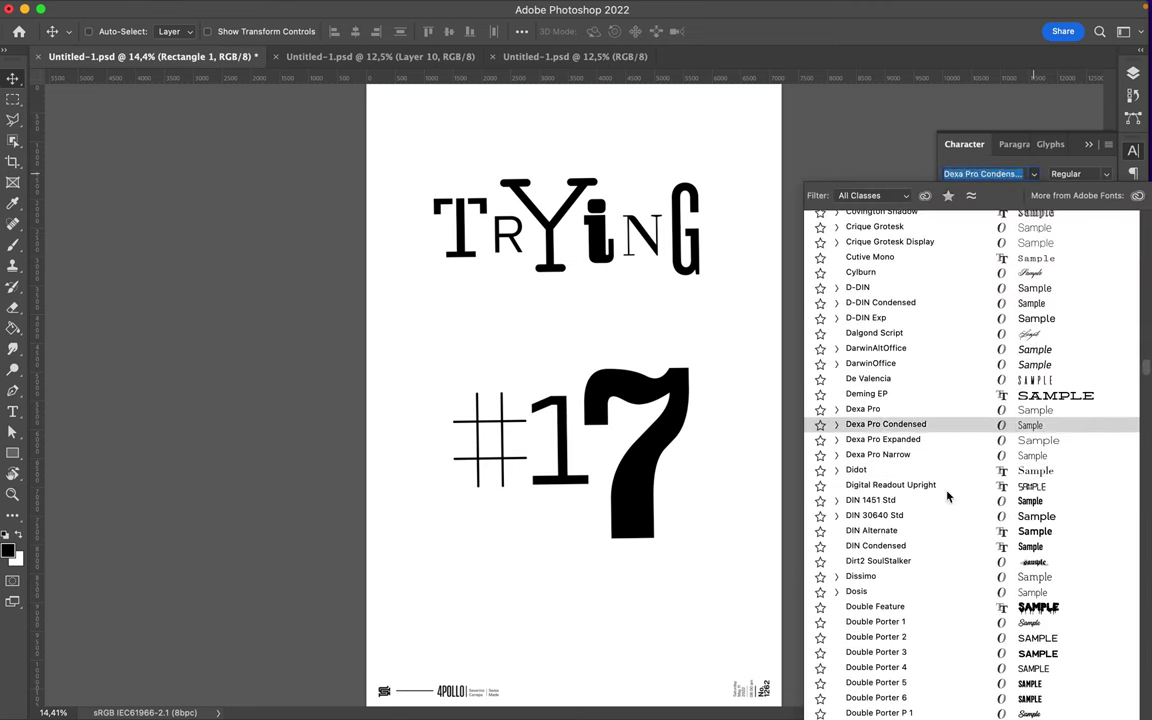
key(Escape)
Duplicate the 1 into a # where the old one was, in Anteb Thin Italic
key(Delete)
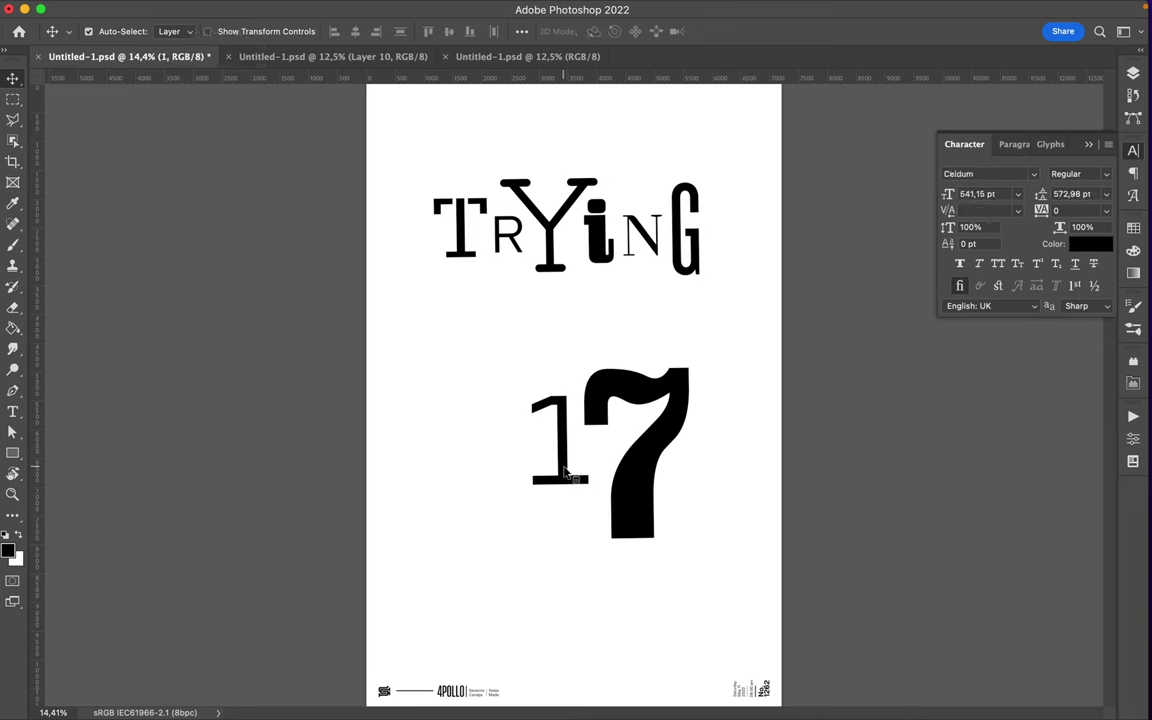
drag(570, 466, 496, 441)
double_click(496, 441)
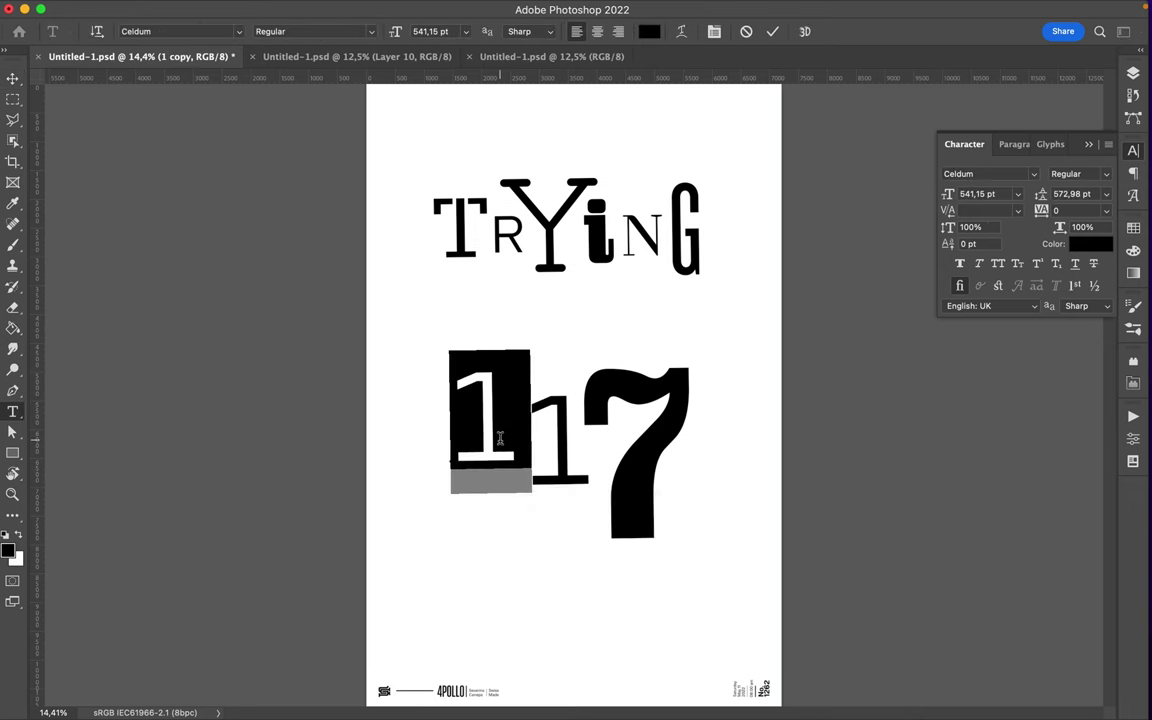
text(#)
key(Escape)
key(v)
click(1033, 174)
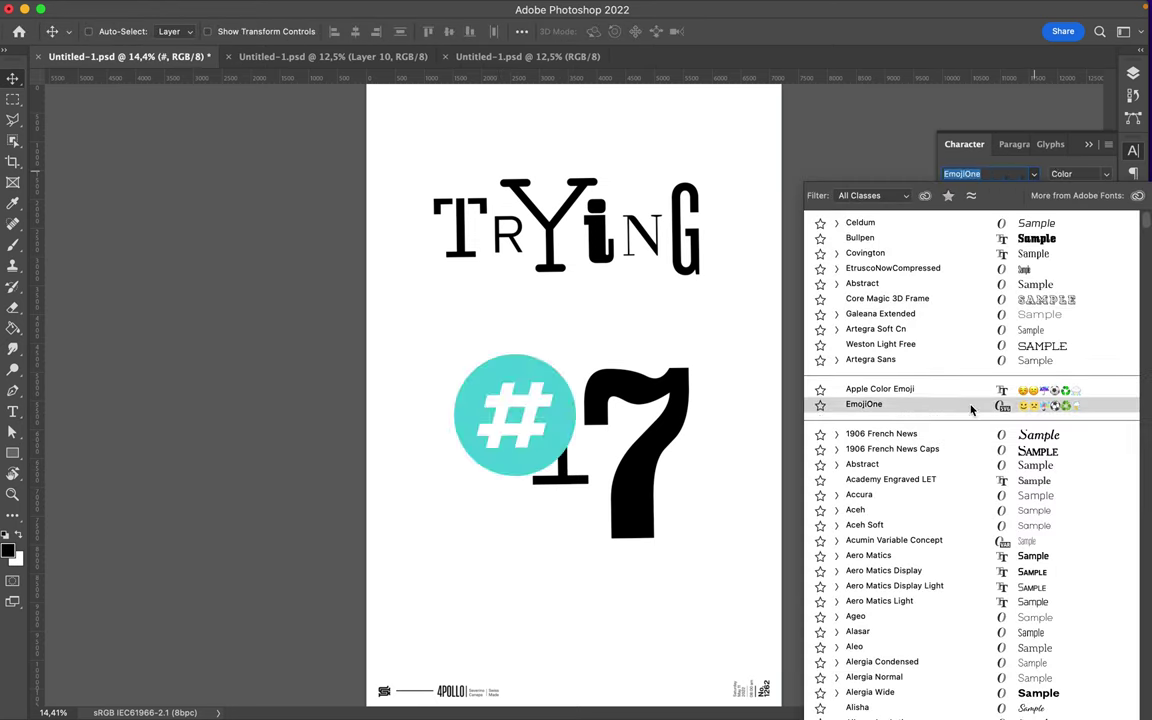
scroll(975, 620, down, 5)
scroll(958, 685, down, 3)
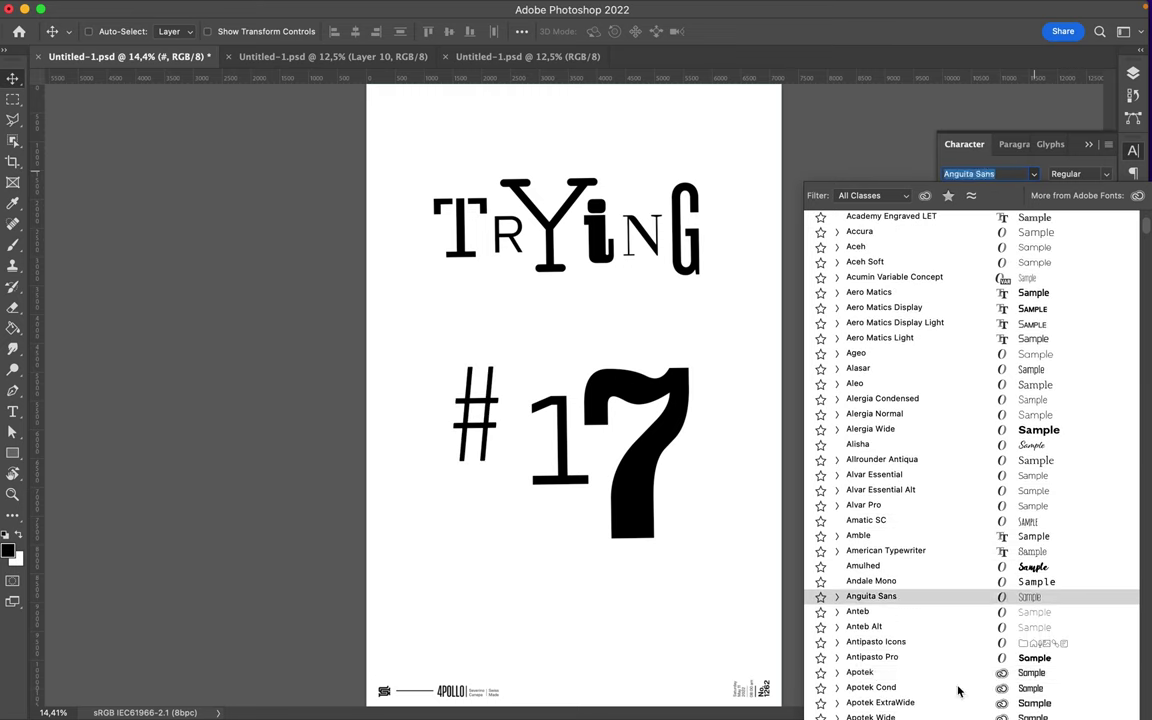
click(836, 611)
click(866, 627)
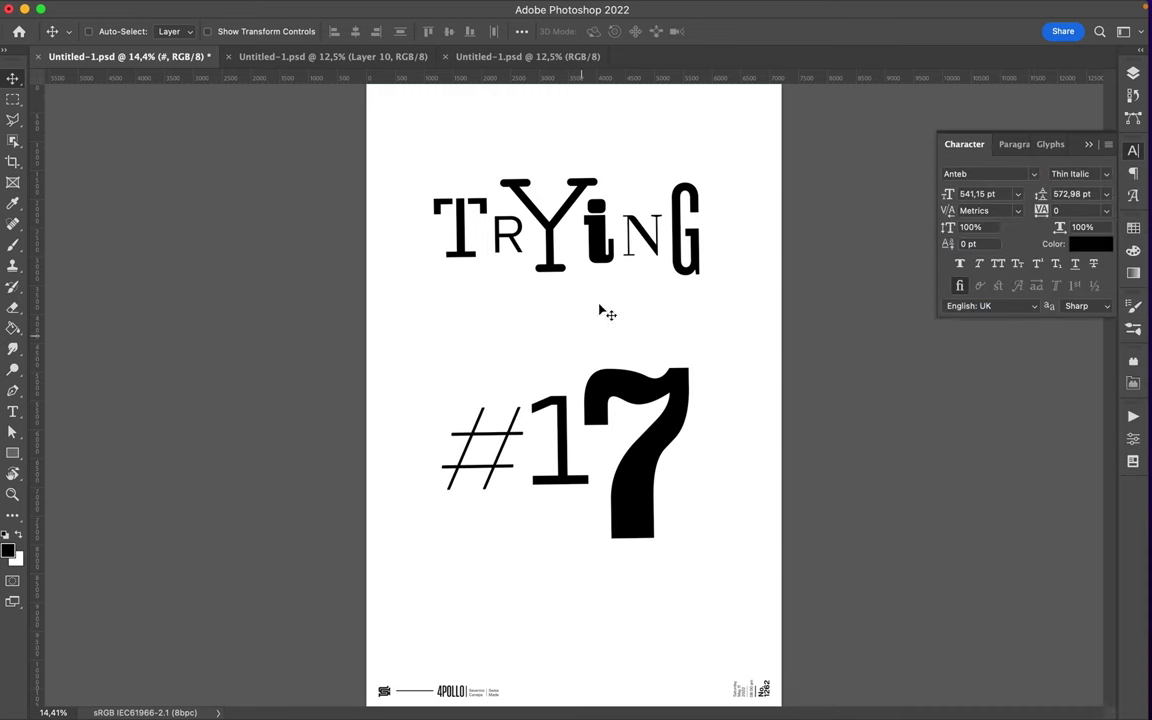
Zoom in and shift the T letter left toward the R
key(ctrl+t)
key(Escape)
key(ctrl+t)
key(ctrl+plus)
key(ctrl+plus)
key(ctrl+plus)
drag(320, 458, 292, 458)
key(Return)
Select the R and scale it down with Free Transform
click(356, 503)
key(ctrl+t)
key(Return)
drag(400, 527, 444, 468)
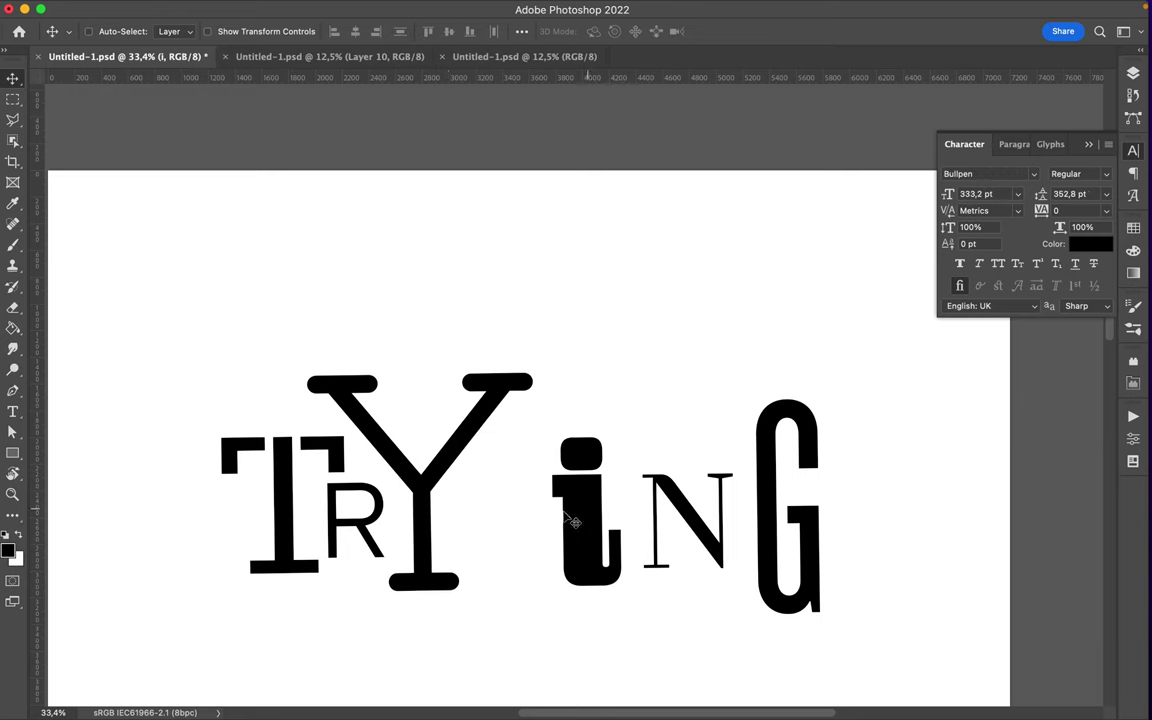
Drag the i, N and G left and up against their neighbouring letters
drag(566, 518, 480, 525)
mouse_move(686, 545)
mouse_down()
mouse_move(628, 512)
mouse_move(597, 526)
mouse_up()
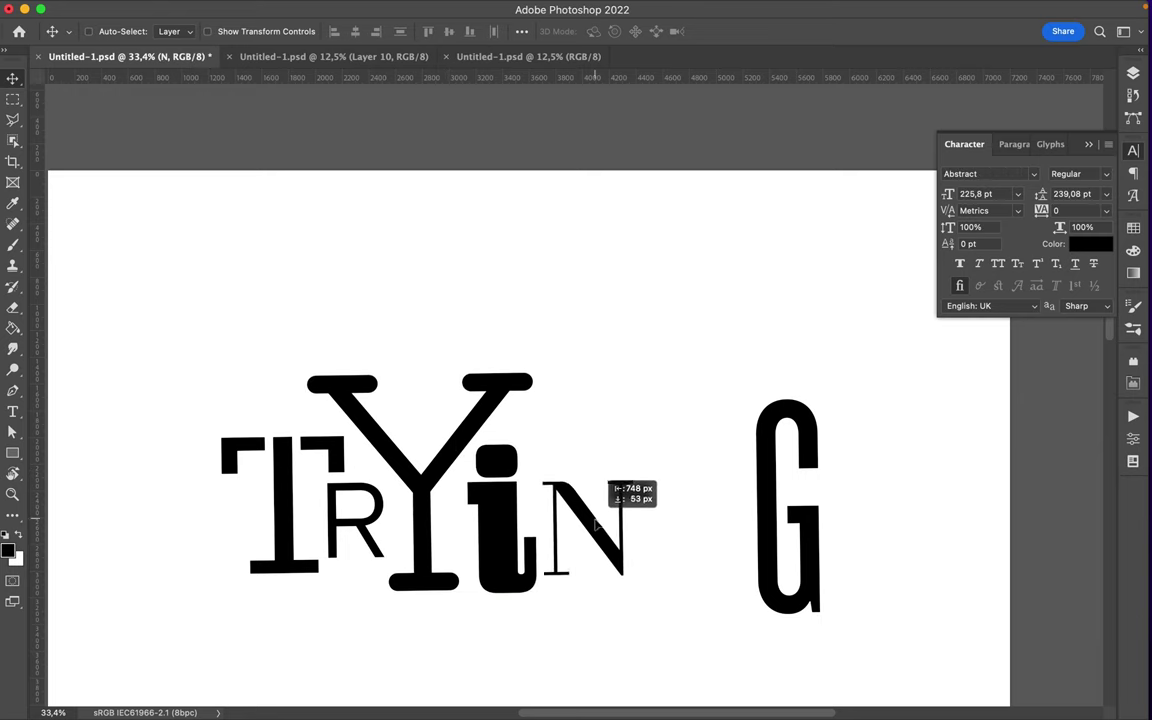
drag(772, 558, 652, 555)
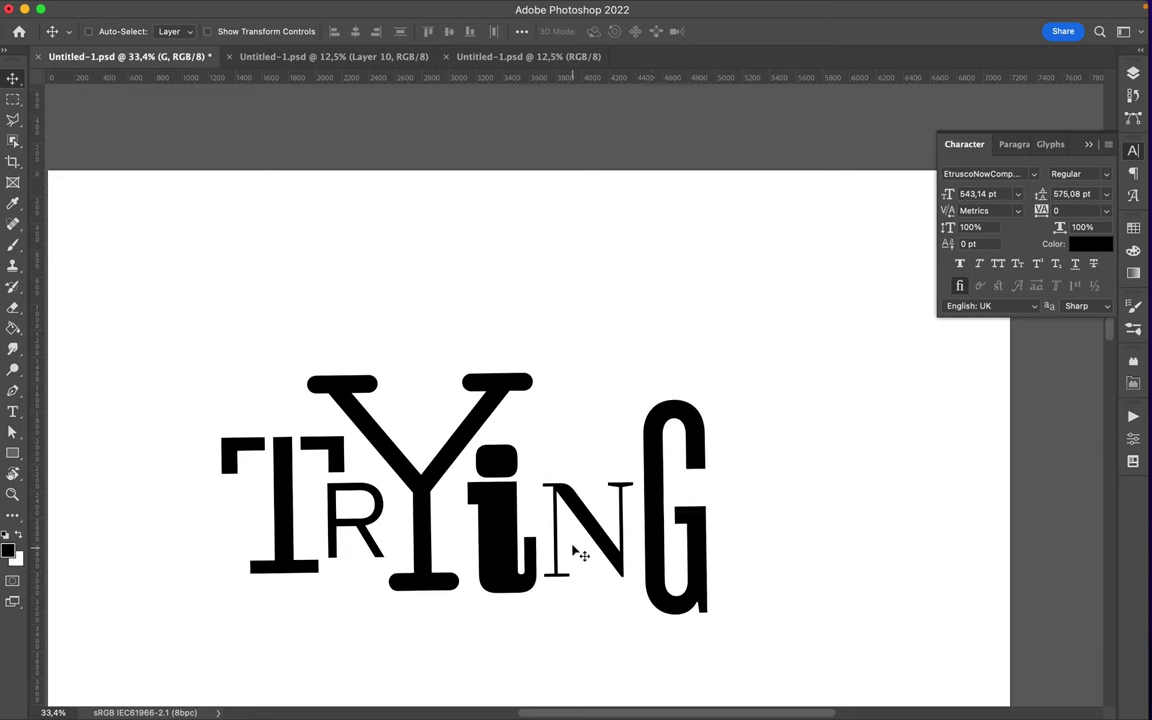
drag(576, 552, 556, 505)
drag(655, 510, 637, 485)
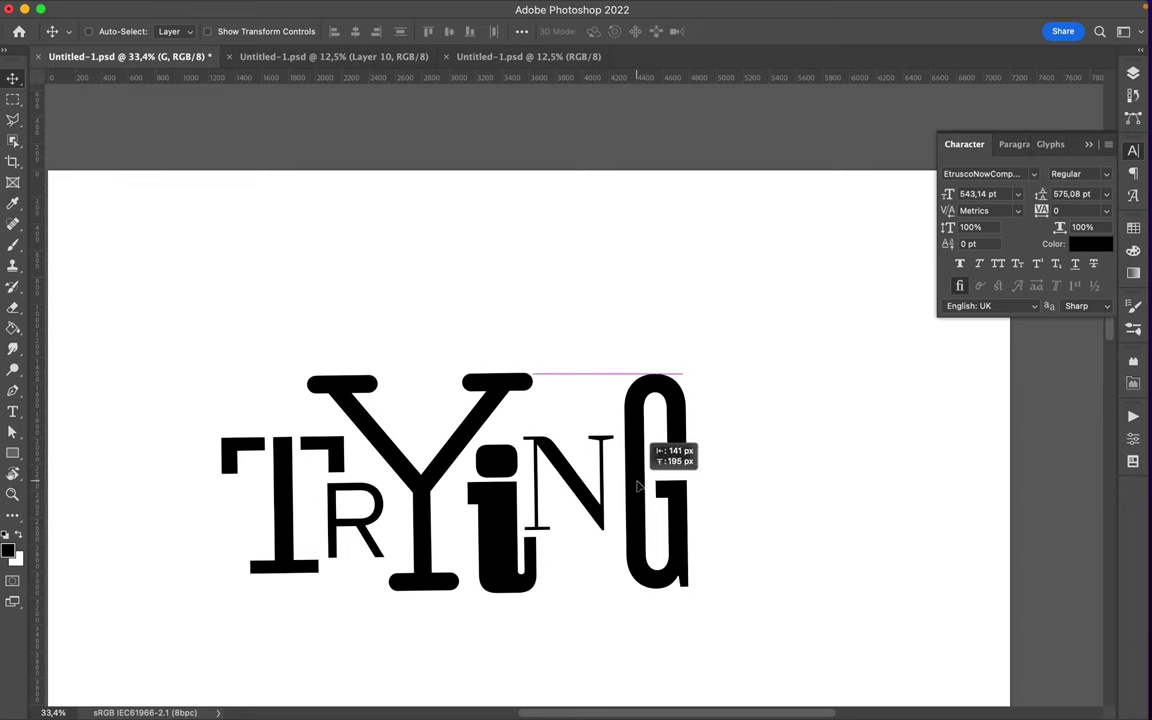
Zoom out and select the T through G letter layers together for transforming
key(super+minus)
click(1133, 73)
click(987, 350)
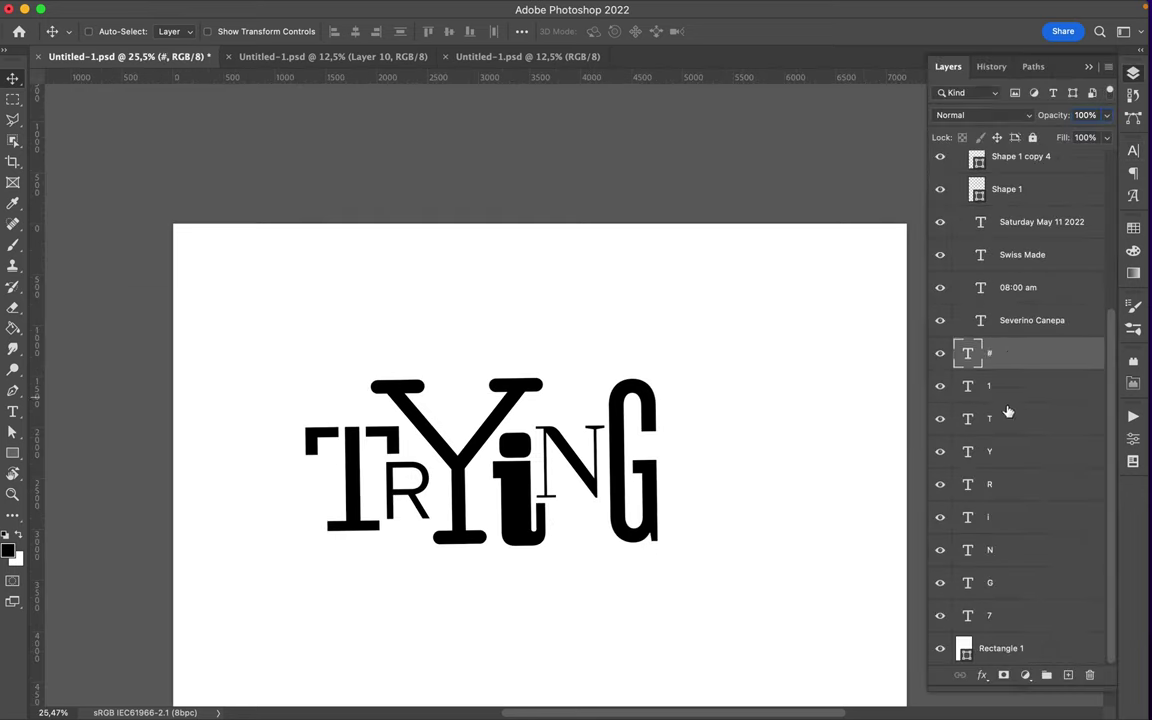
click(990, 415)
shift+click(987, 350)
key(super+t)
key(super+minus)
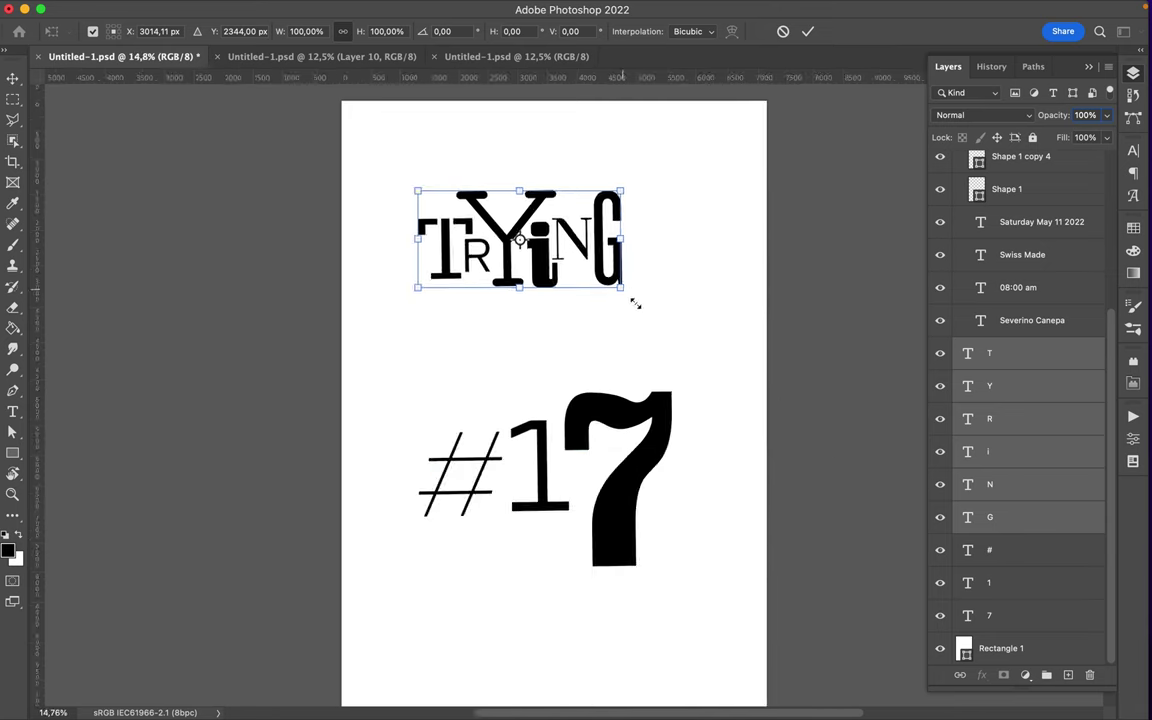
Scale the TRYING letters up to 160%
drag(620, 290, 717, 334)
drag(419, 334, 391, 346)
key(Return)
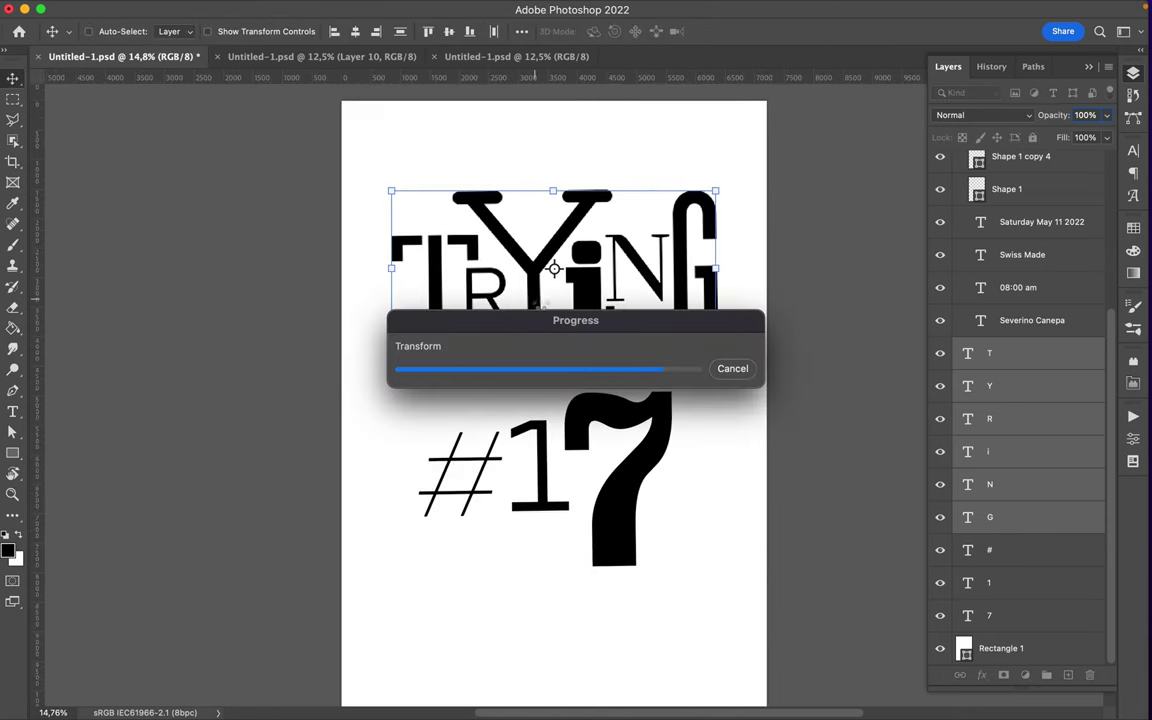
Pull TRYING and the # closer to 17, then drag texture pieces in from the glitch collage
drag(488, 290, 476, 328)
drag(485, 463, 488, 428)
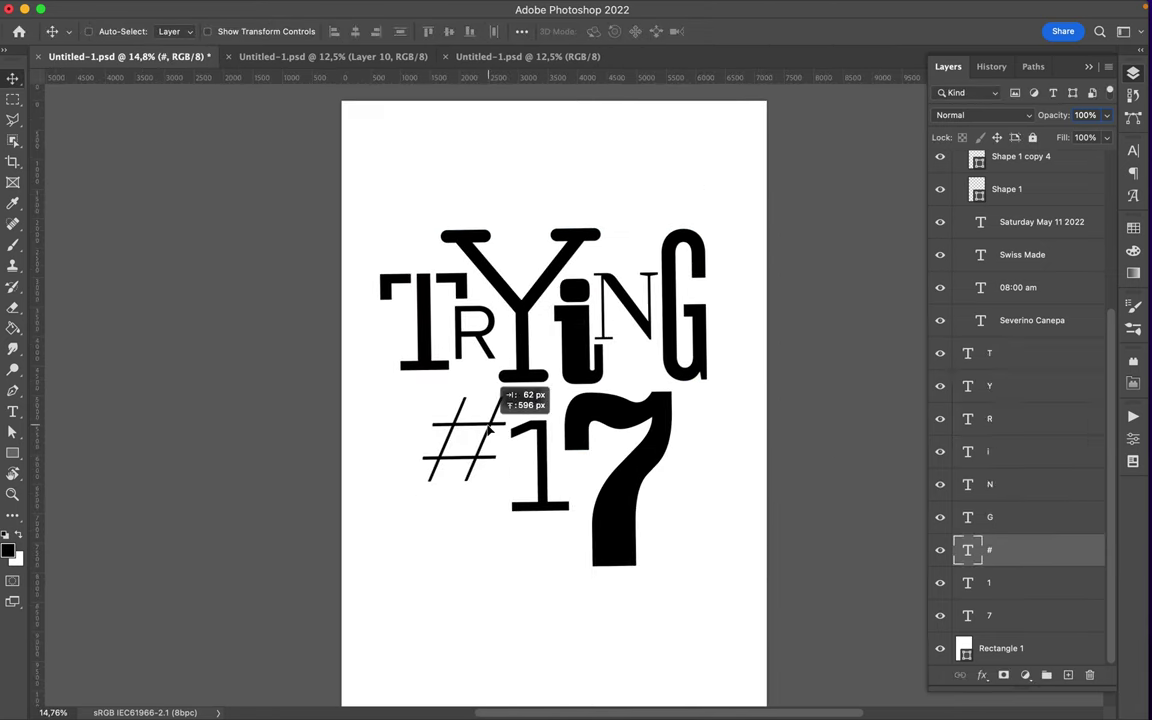
click(362, 57)
mouse_move(434, 243)
mouse_down()
mouse_move(541, 425)
mouse_move(566, 506)
mouse_up()
Rotate the rainbow gradient piece 90° and place it behind TRYING
key(ctrl+shift+Tab)
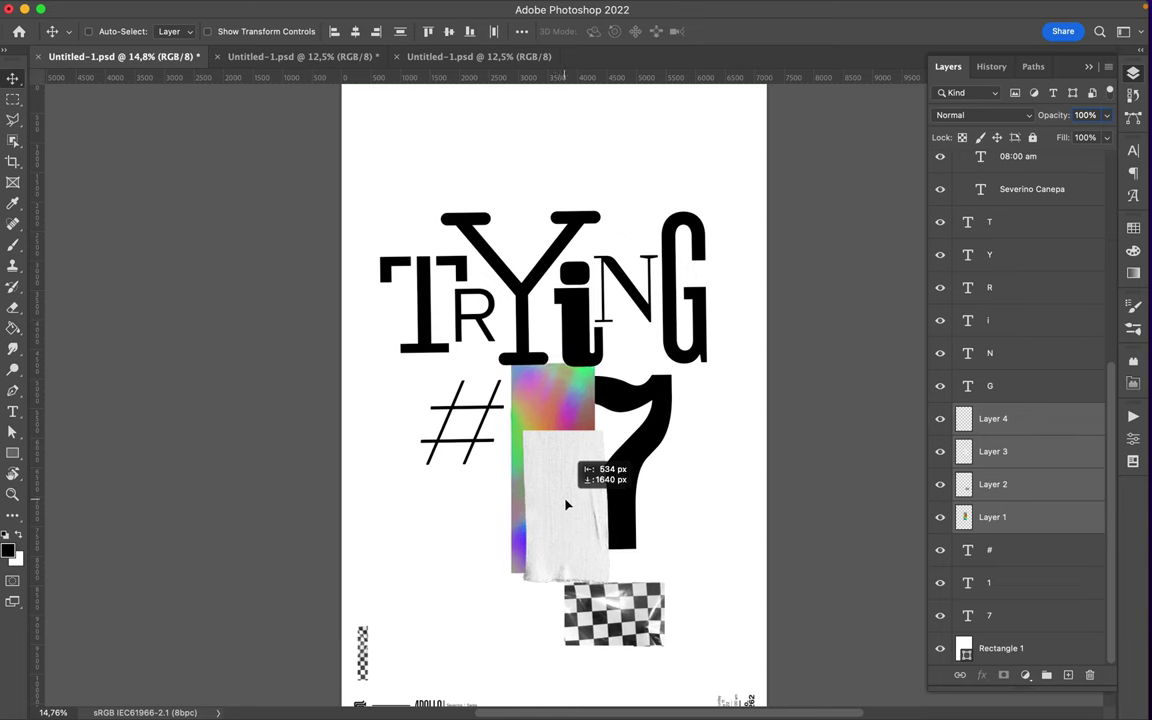
key(ctrl+t)
drag(515, 345, 707, 414)
drag(568, 471, 537, 318)
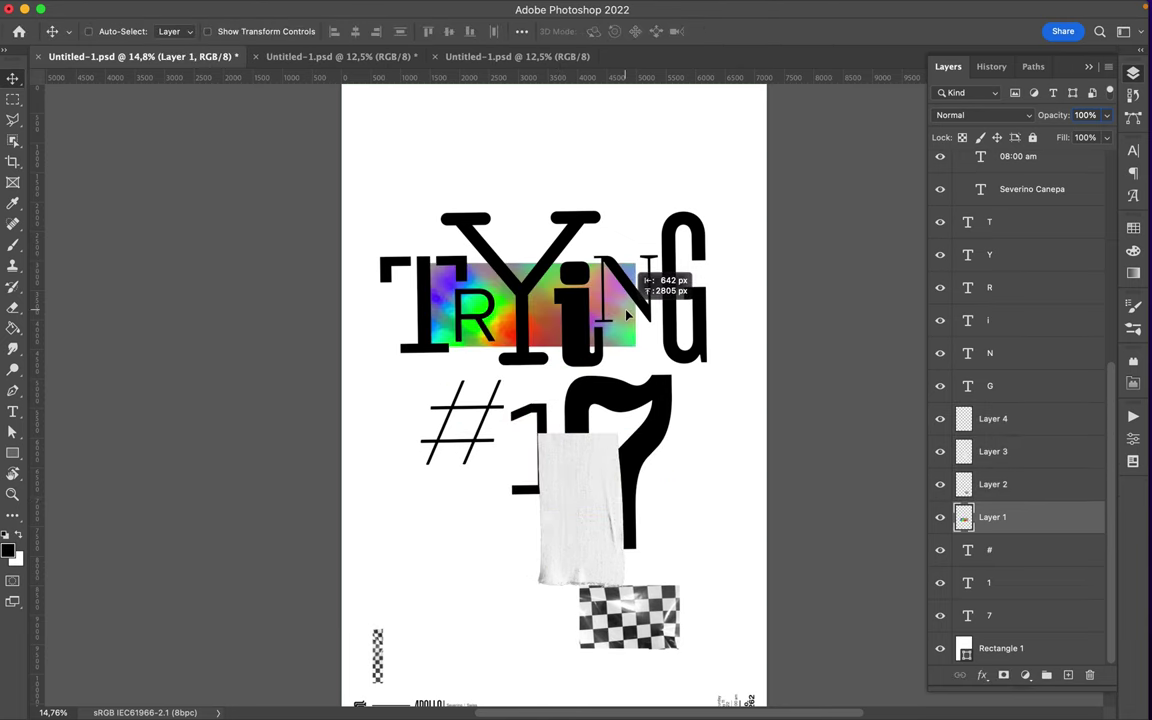
drag(642, 262, 648, 258)
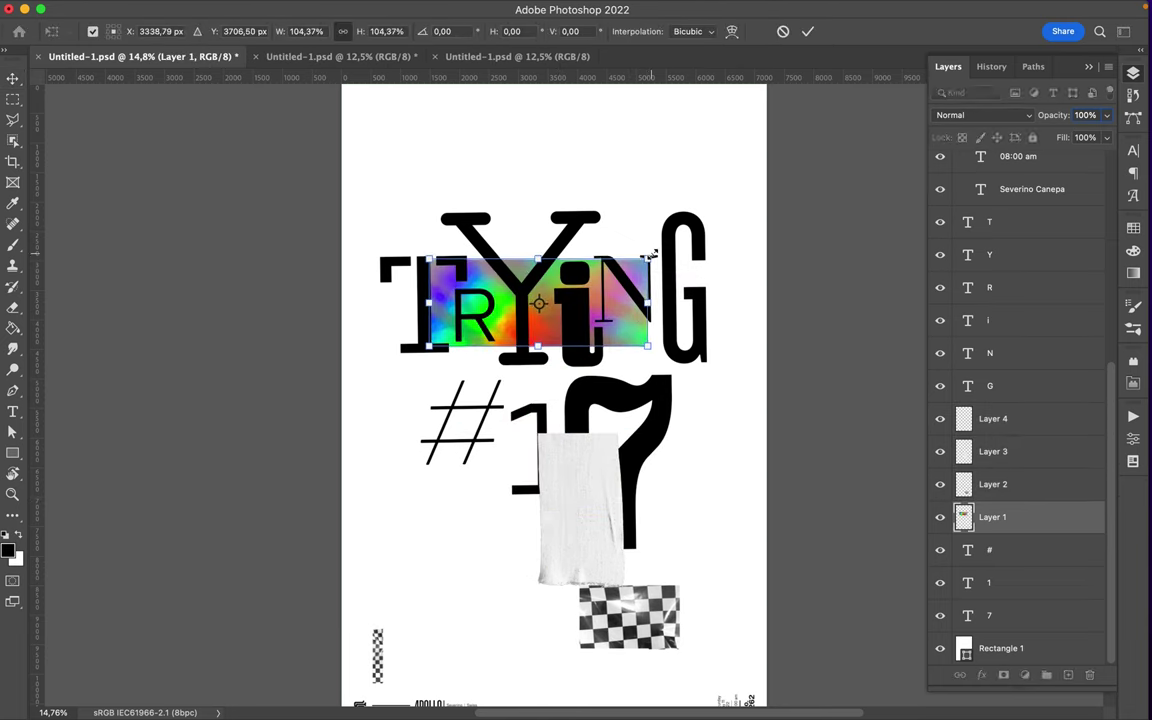
key(Return)
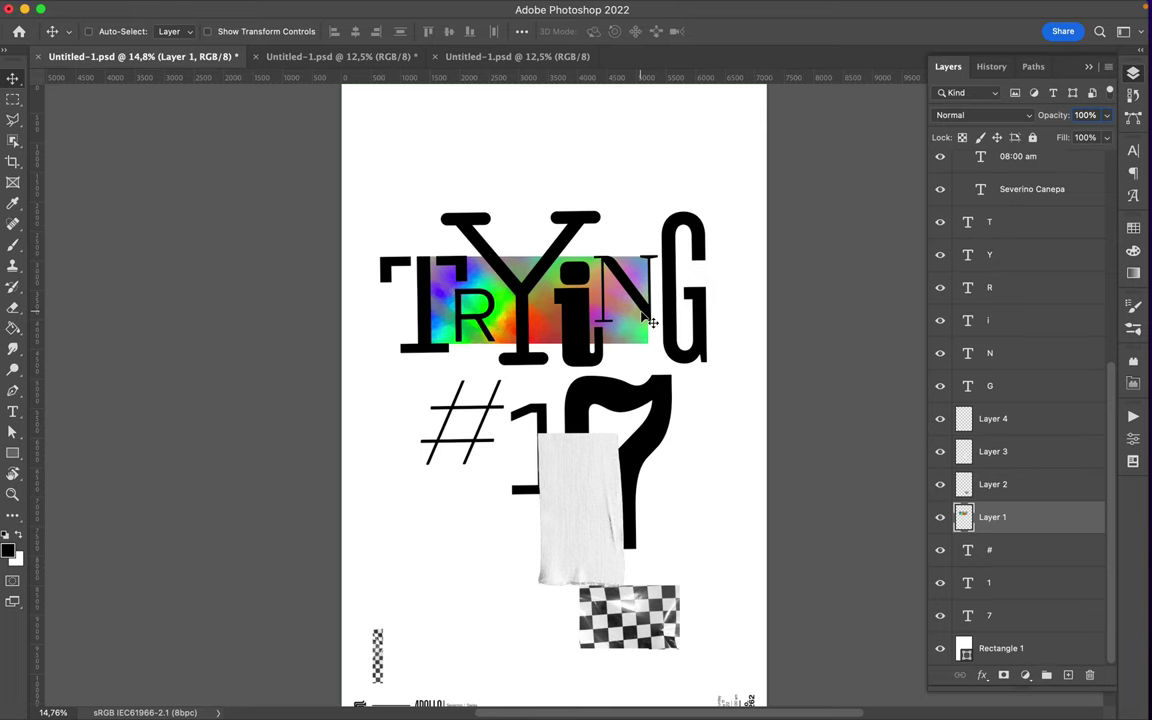
Rotate the grey paper piece and move it up behind the 1
scroll(648, 320, down, 2)
click(993, 451)
drag(993, 451, 993, 605)
key(ctrl+t)
mouse_move(548, 378)
mouse_down()
mouse_move(681, 410)
mouse_move(688, 440)
mouse_up()
key(Return)
drag(540, 500, 541, 420)
Set the checkered piece beside the 7 and stack the paper layer beneath the 7
drag(620, 541, 670, 404)
drag(1000, 451, 1000, 598)
super+click(381, 611)
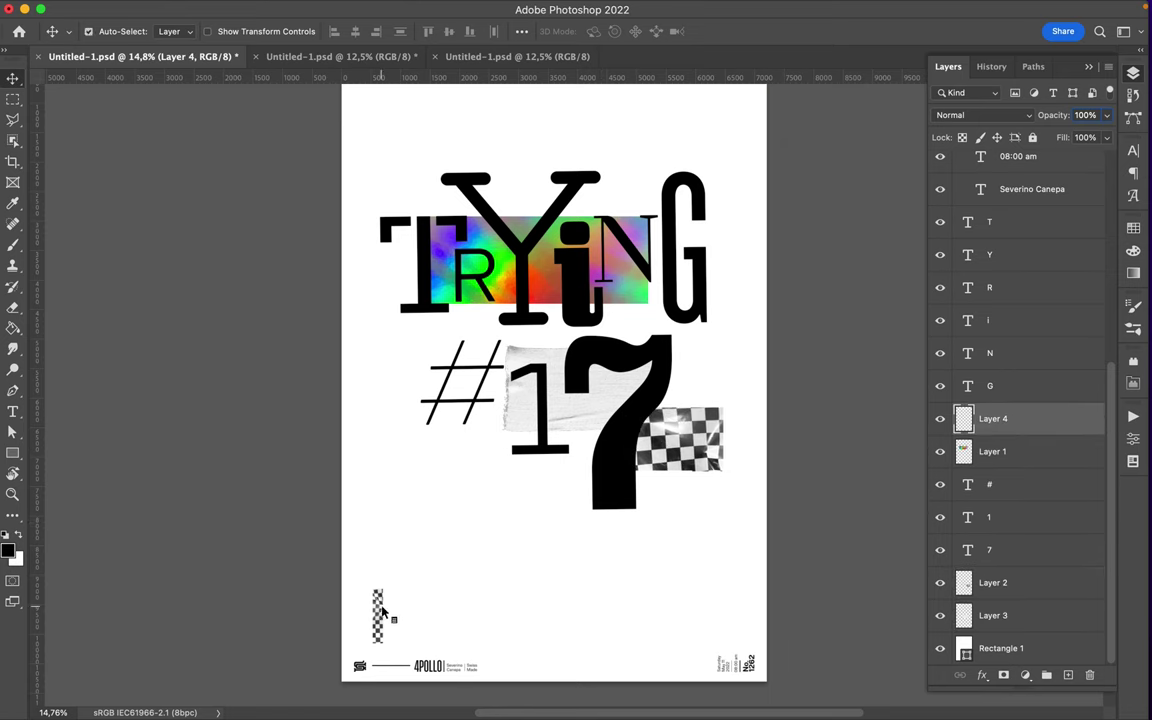
Bring in two hand photos, shrink one under TRYING, put the other over #1, and restack the 1
click(386, 57)
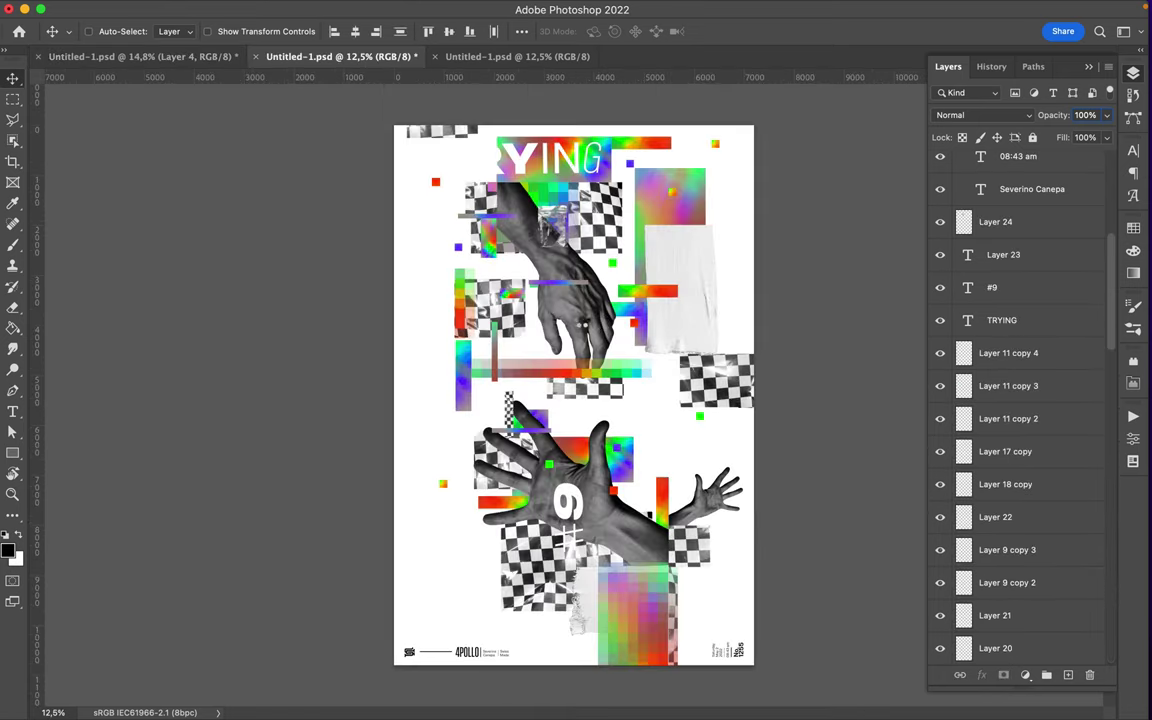
drag(474, 55, 549, 76)
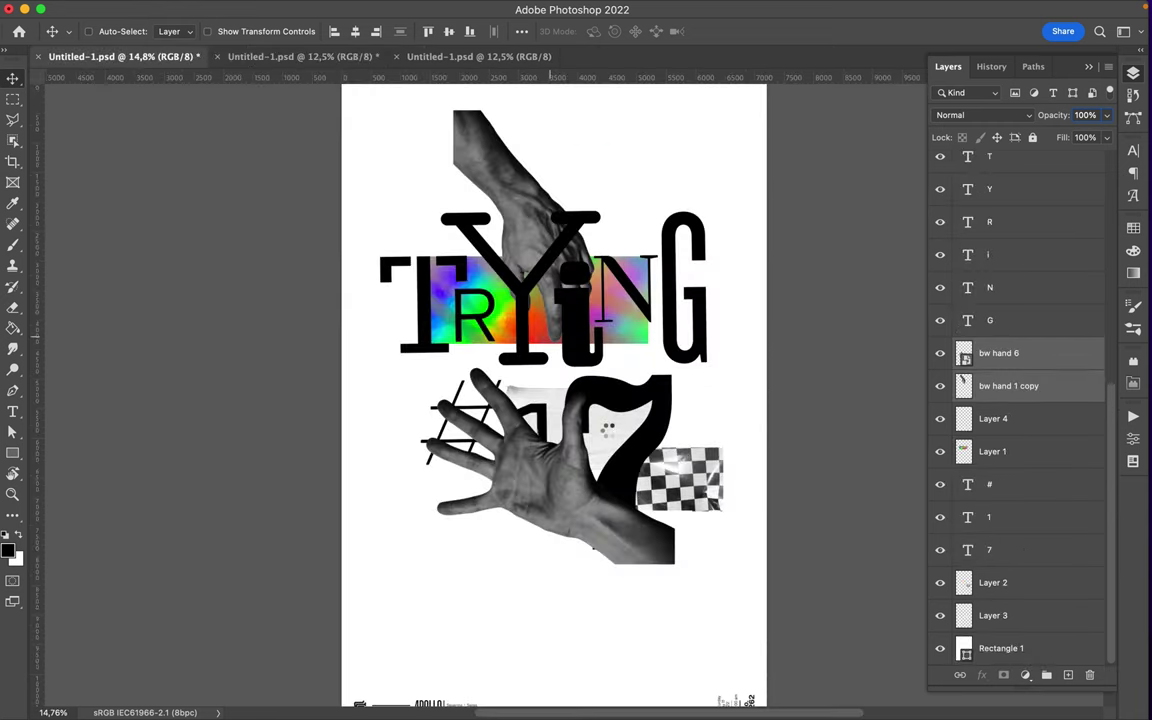
drag(606, 430, 610, 450)
key(ctrl+t)
mouse_move(630, 403)
mouse_down()
mouse_move(598, 440)
mouse_move(603, 423)
mouse_up()
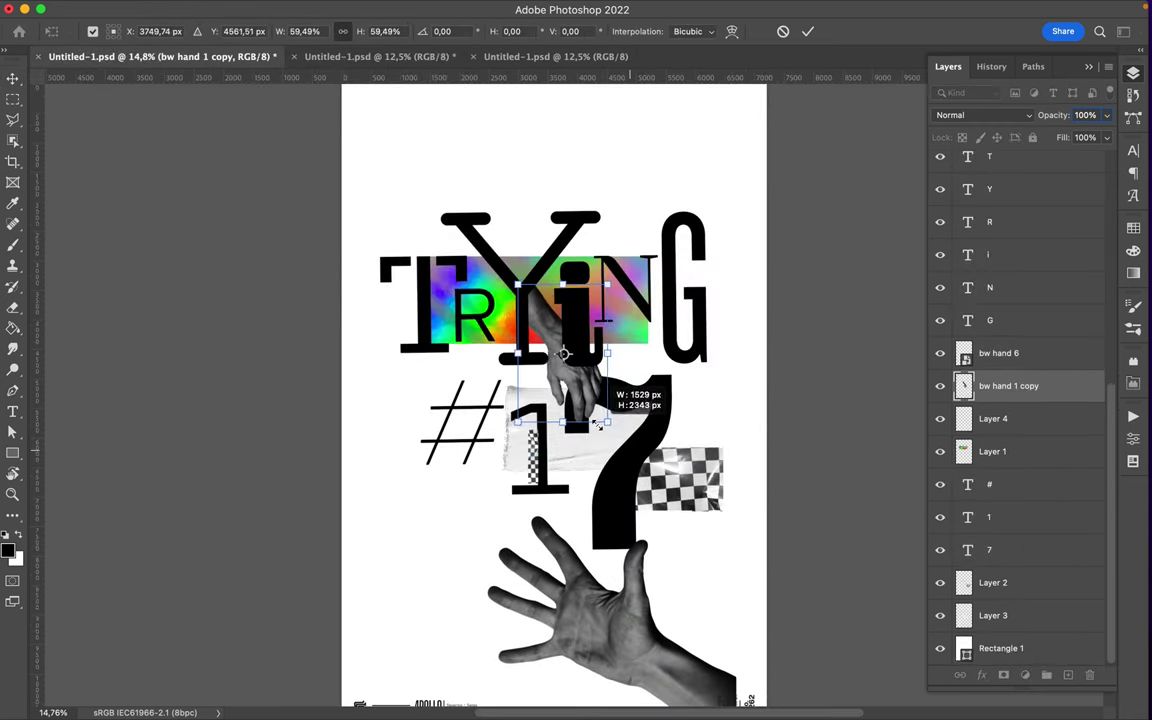
key(Return)
drag(590, 605, 493, 452)
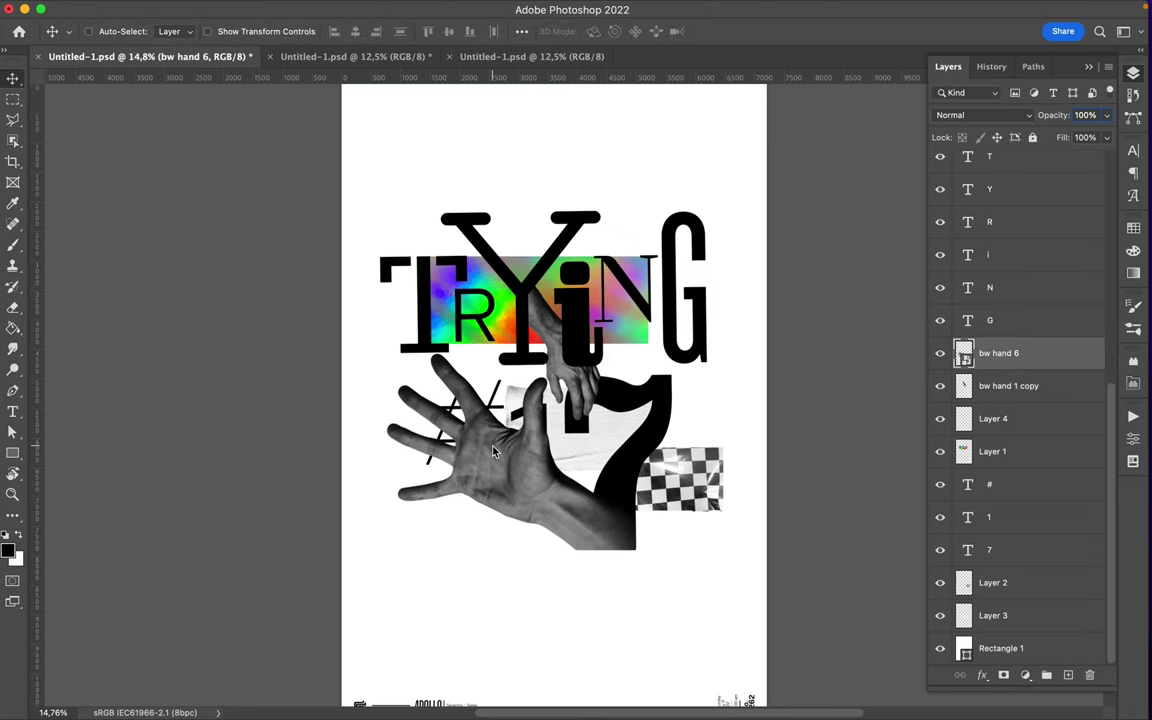
drag(989, 517, 993, 345)
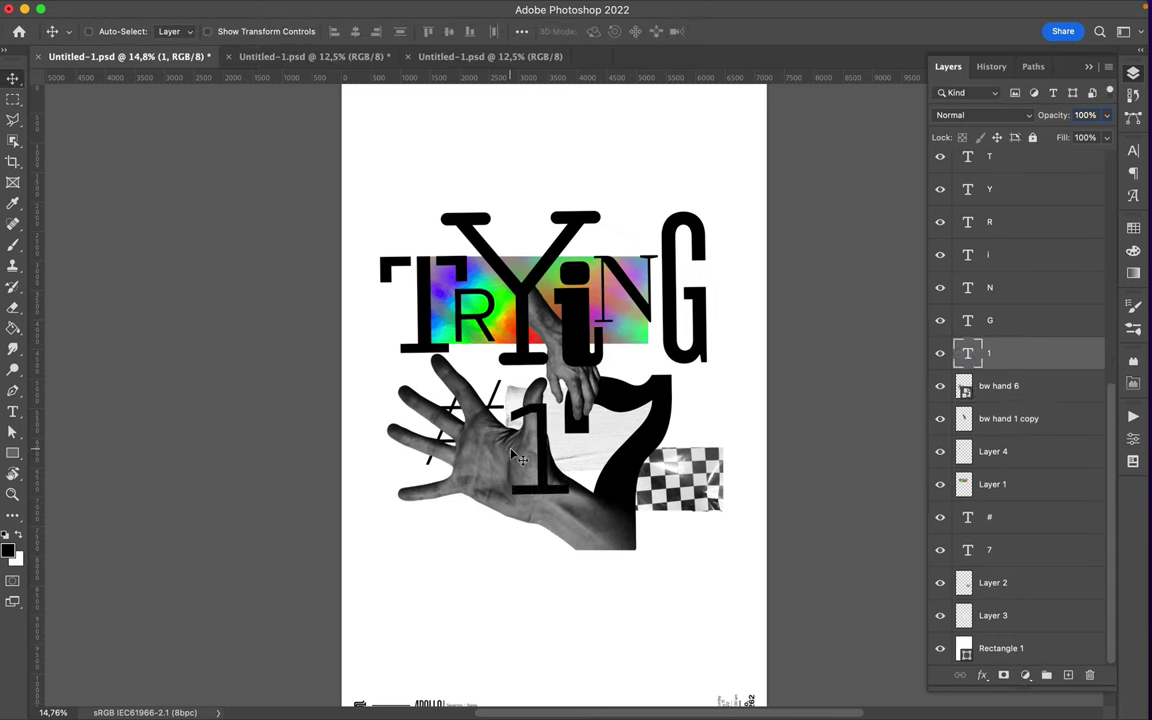
Darken both hands with merged-down Levels adjustments and restack the Y and i beneath them
click(1025, 675)
click(1035, 418)
drag(999, 566, 968, 573)
click(655, 511)
click(1133, 73)
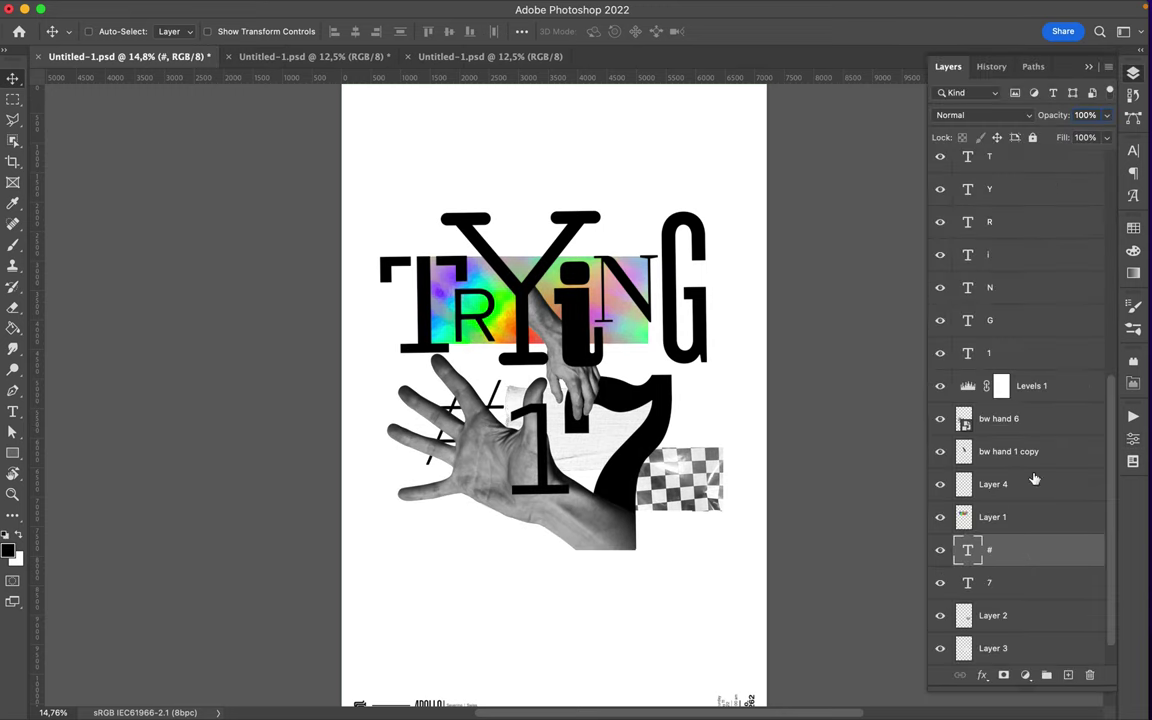
drag(1030, 388, 1018, 490)
key(ctrl+e)
click(1030, 386)
shift+click(1000, 418)
key(ctrl+e)
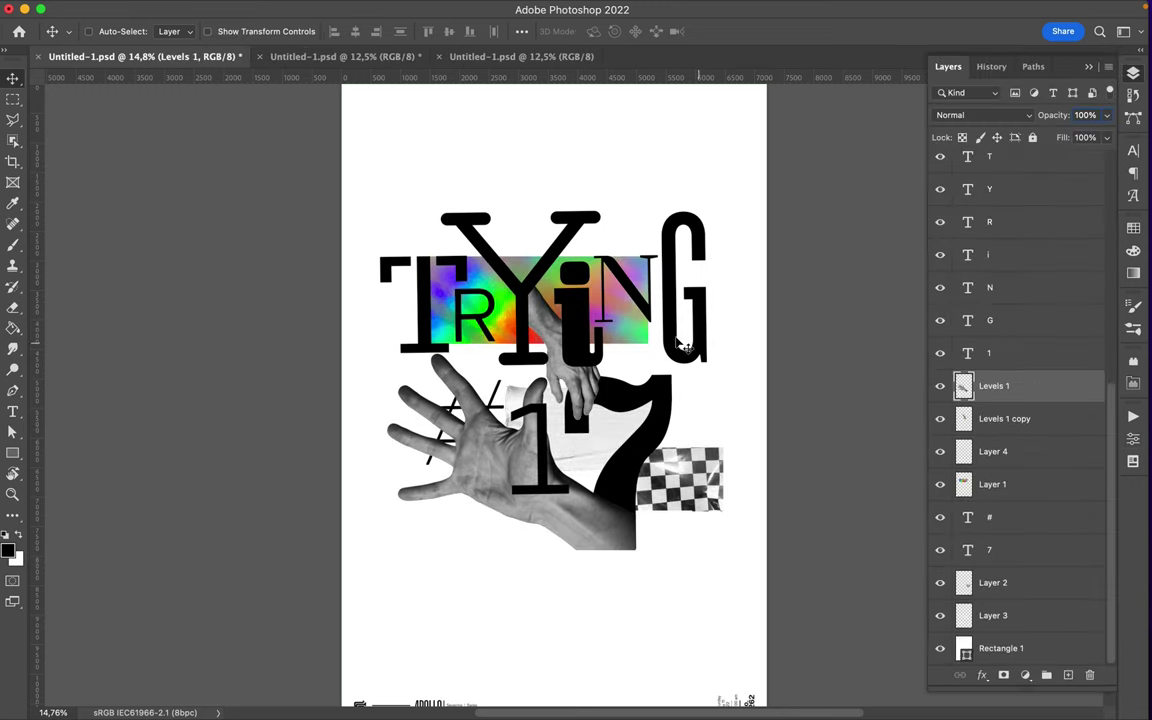
drag(990, 189, 1008, 430)
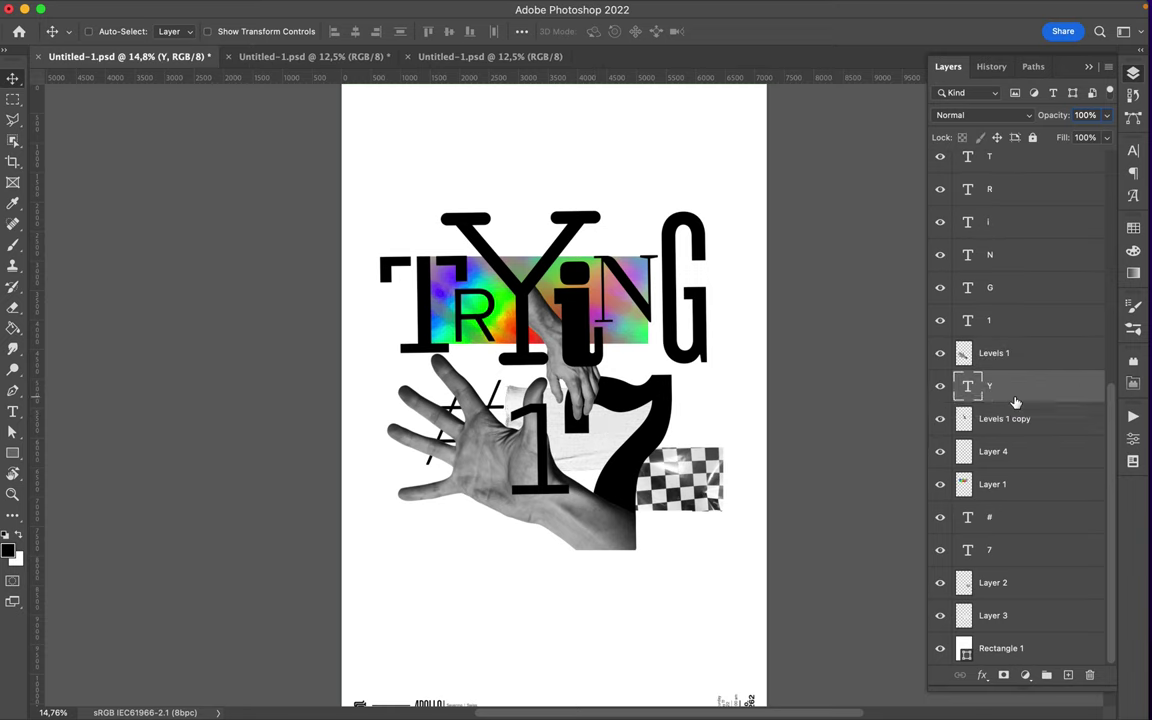
drag(975, 223, 982, 440)
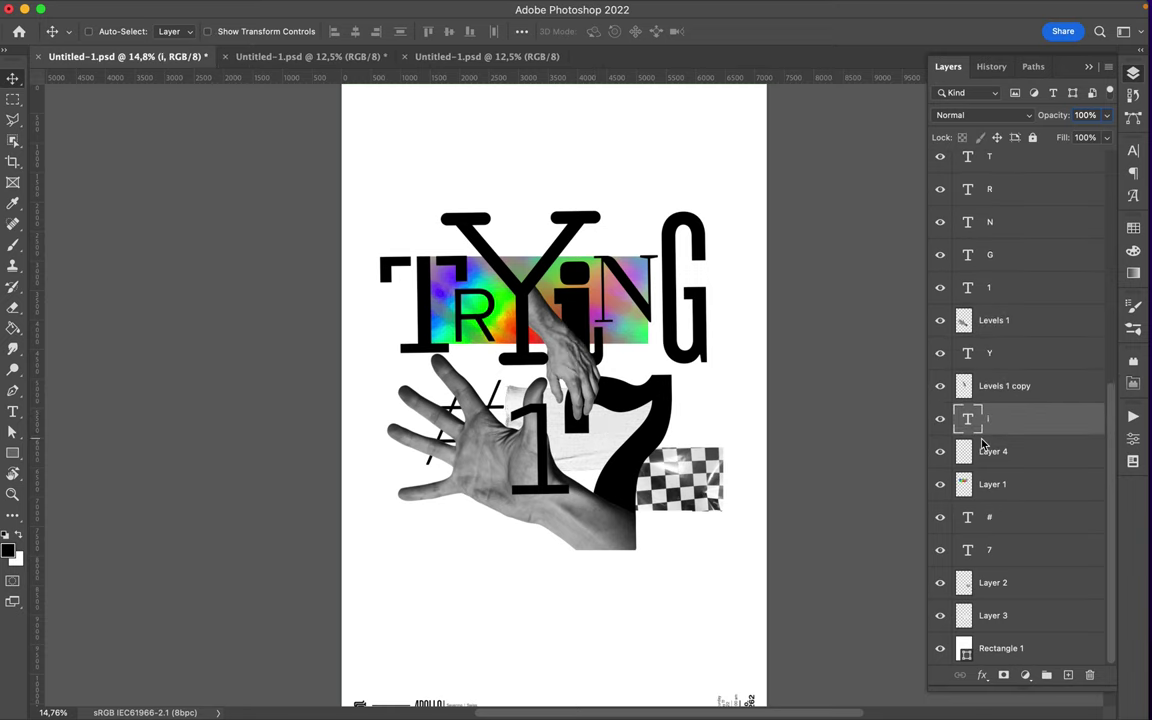
Copy the pixel-square block, a gradient bar above the T, and small squares from the reference poster
click(305, 57)
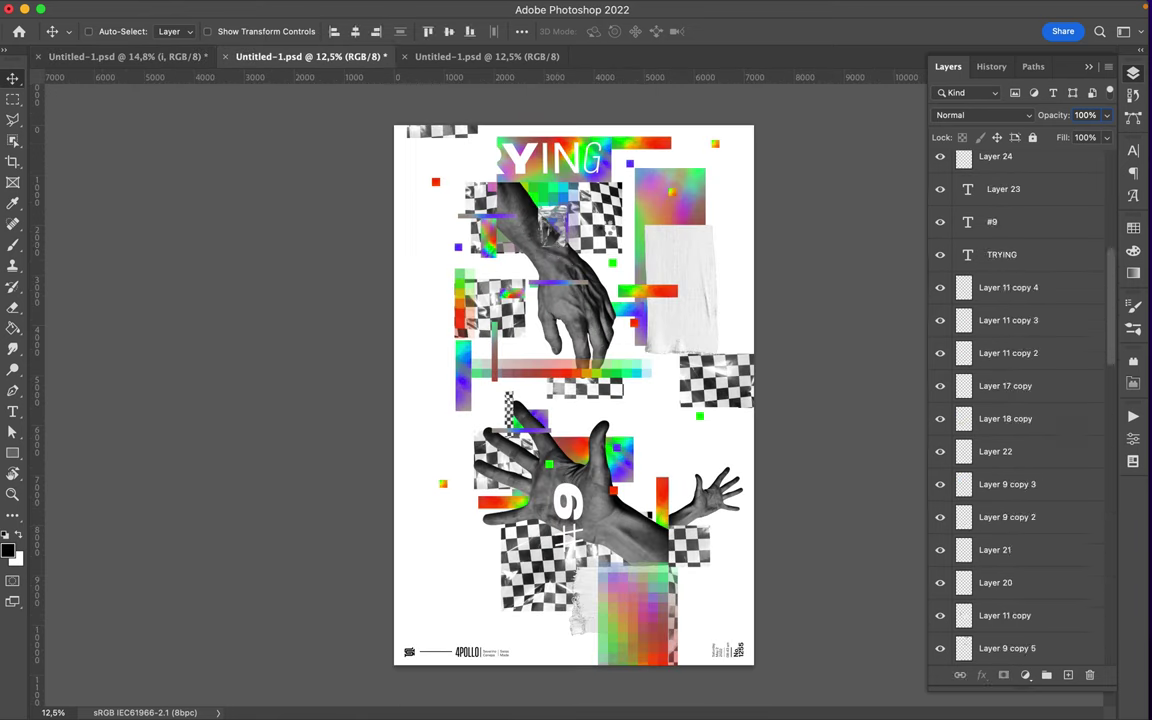
mouse_move(524, 436)
mouse_down()
mouse_move(578, 443)
mouse_move(495, 372)
mouse_move(645, 560)
mouse_up()
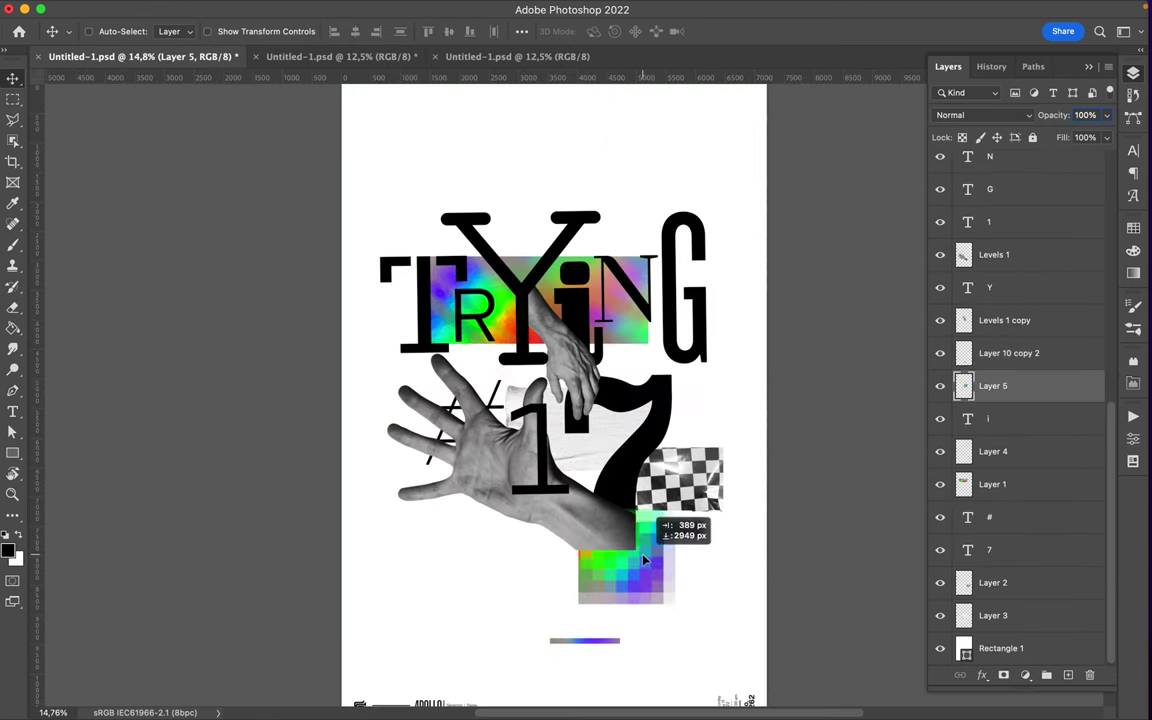
drag(983, 398, 990, 256)
drag(522, 592, 428, 265)
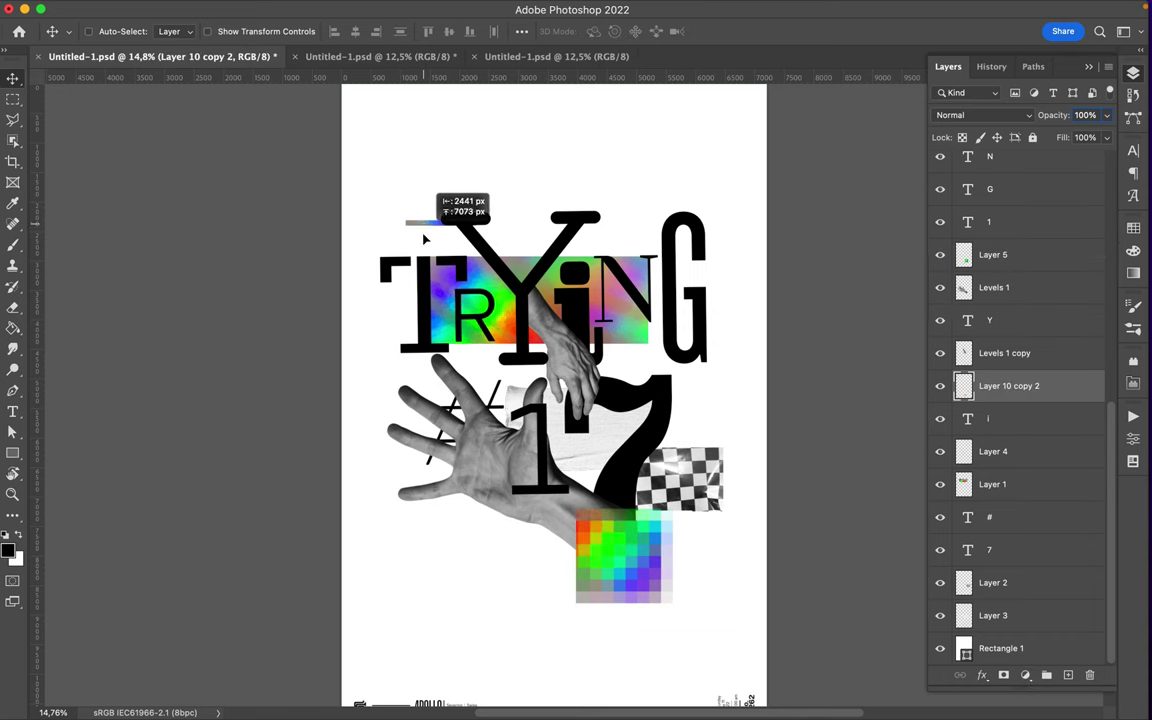
click(654, 297)
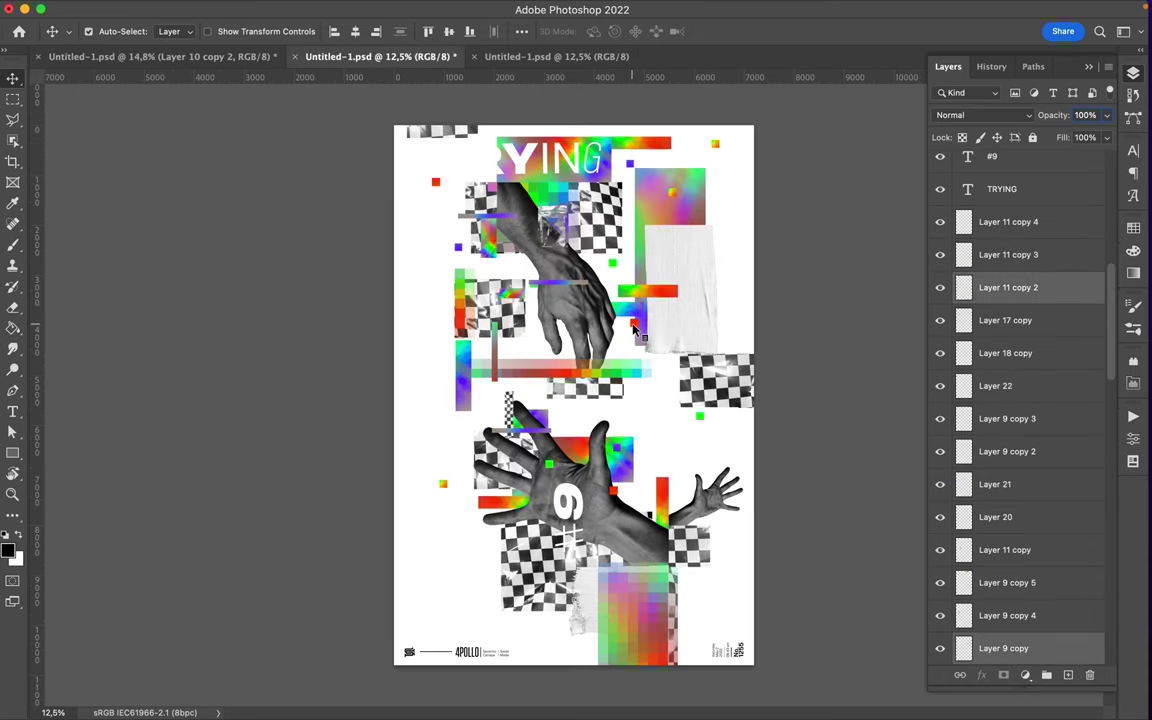
mouse_move(320, 99)
mouse_down()
mouse_move(497, 240)
mouse_move(694, 278)
mouse_up()
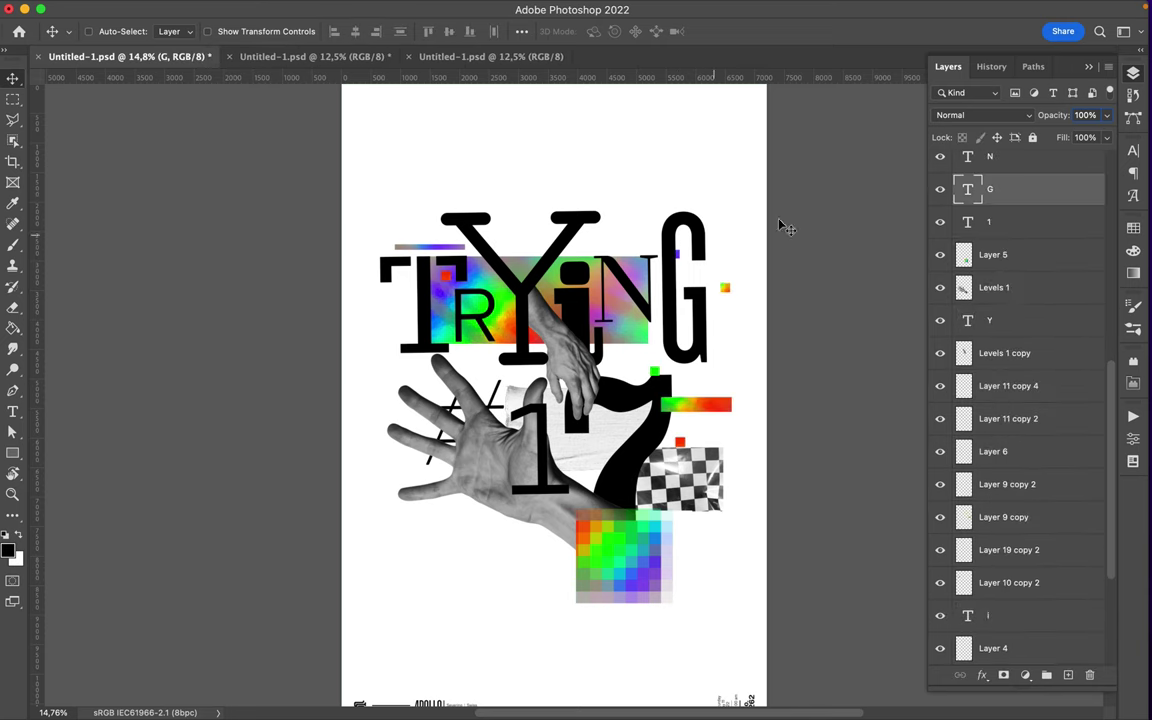
Rasterize the G, T and Y type layers, repositioning small squares beside the 7
right_click(1036, 190)
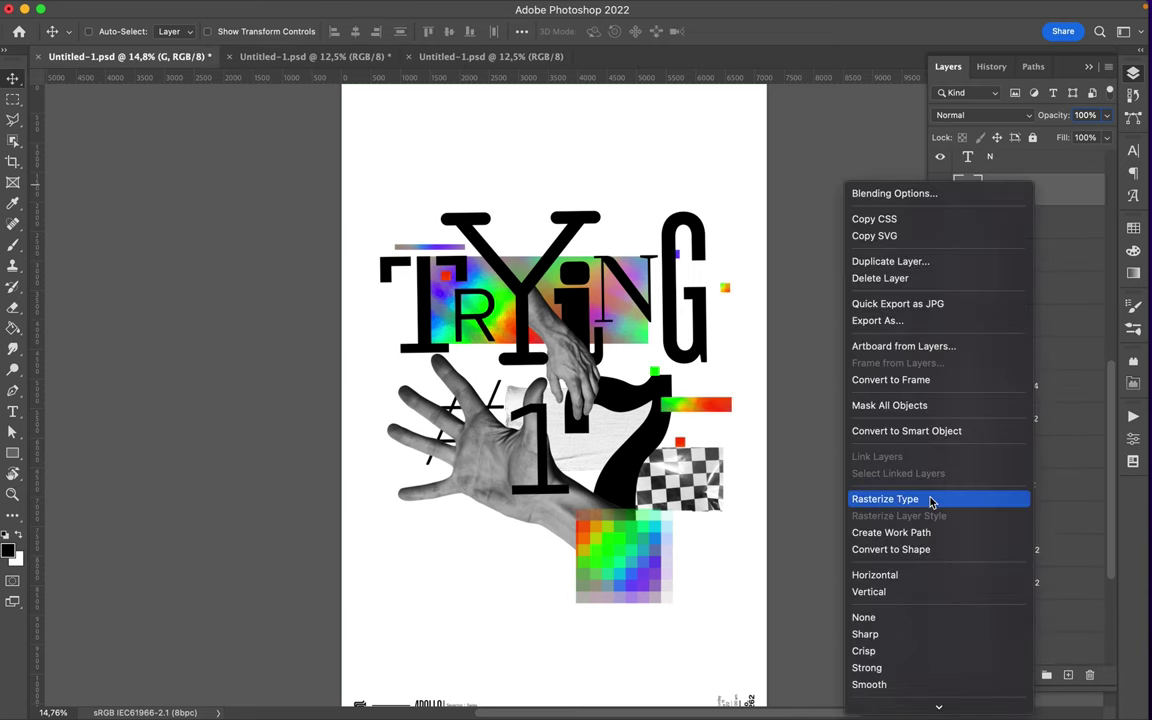
click(931, 499)
drag(670, 254, 685, 256)
drag(729, 291, 736, 377)
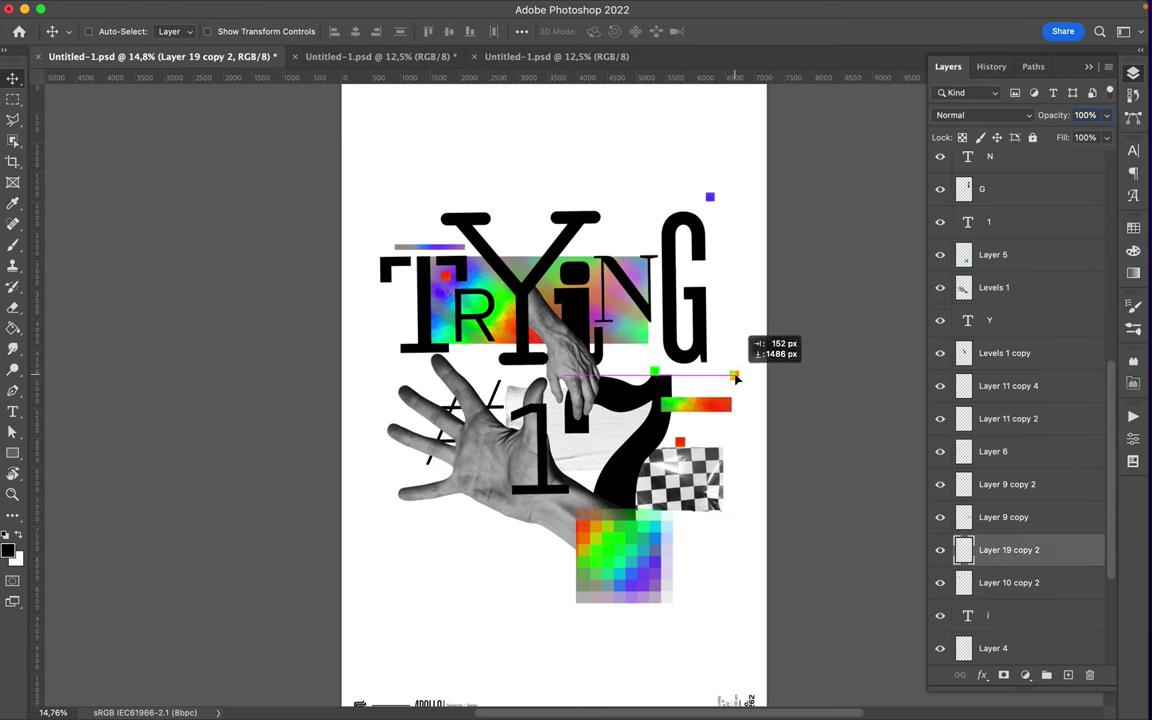
click(441, 278)
right_click(1040, 166)
click(880, 481)
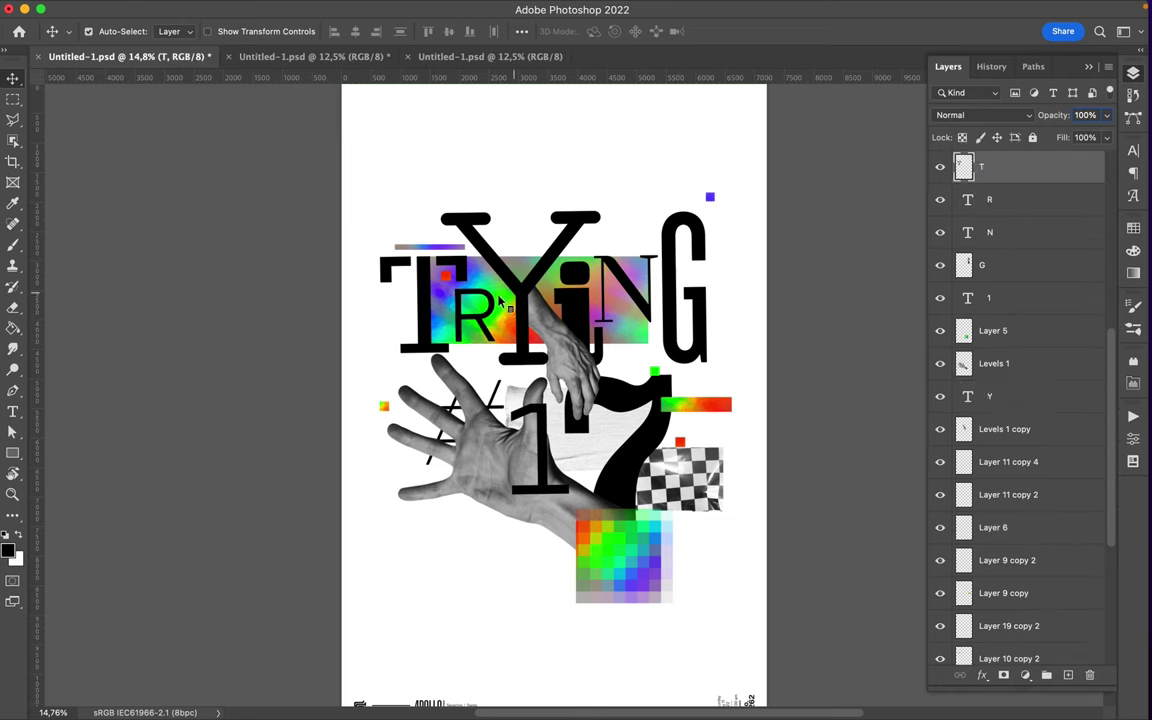
click(1000, 396)
right_click(1000, 396)
click(880, 591)
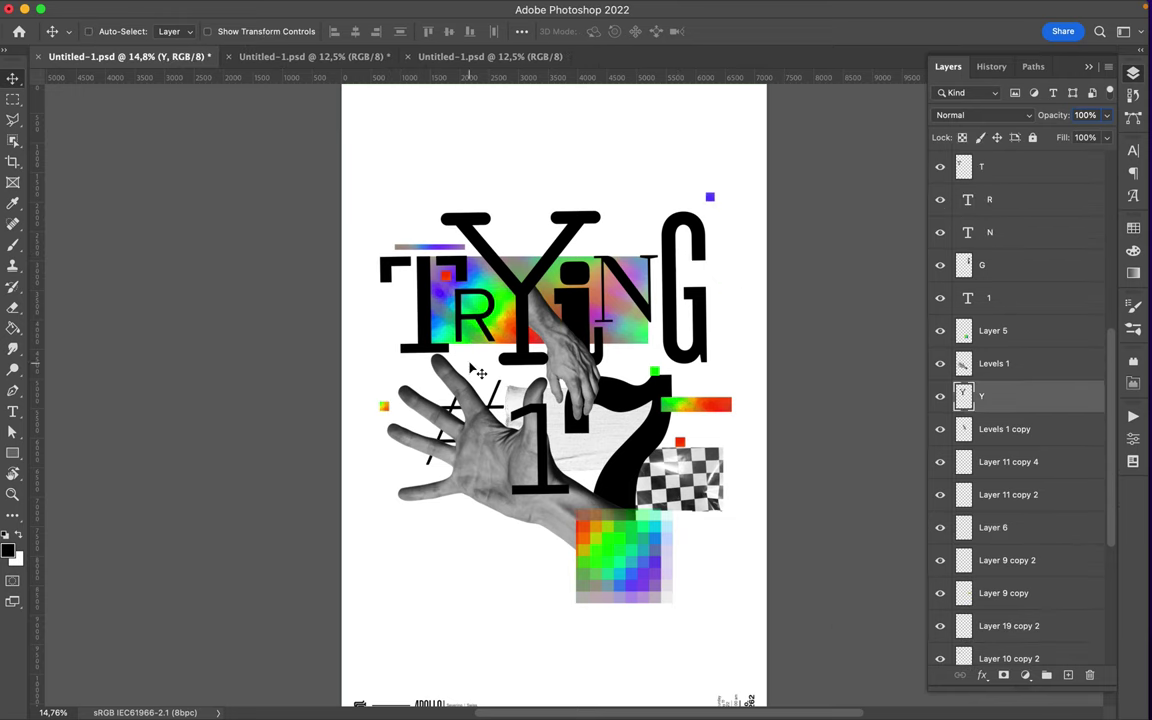
Place the small red square near the top left, above the gradient bar
drag(445, 276, 391, 330)
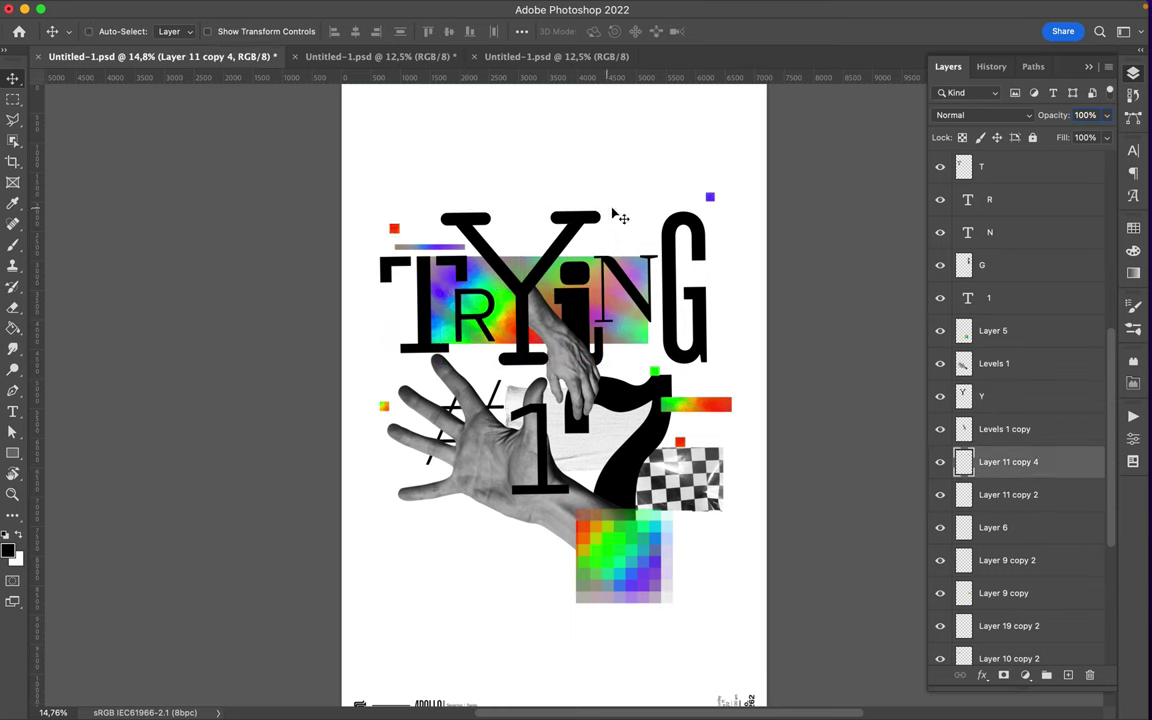
click(607, 495)
drag(395, 232, 431, 237)
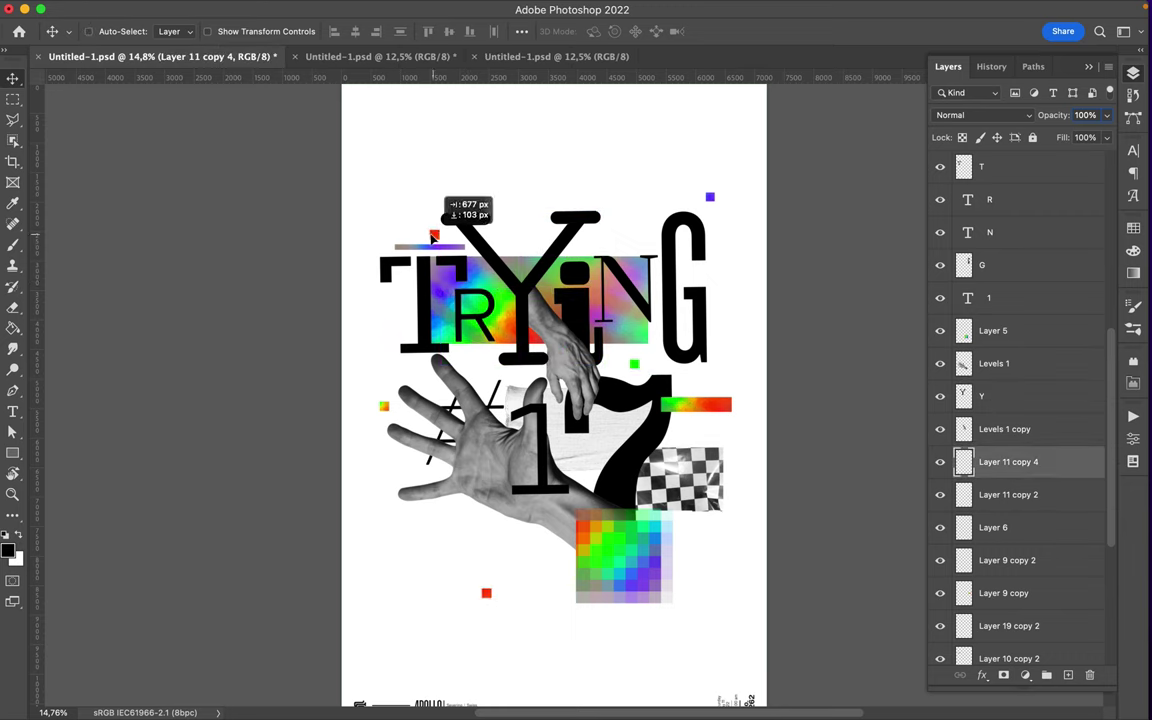
click(712, 200)
Enlarge the Y to about 117%
click(485, 258)
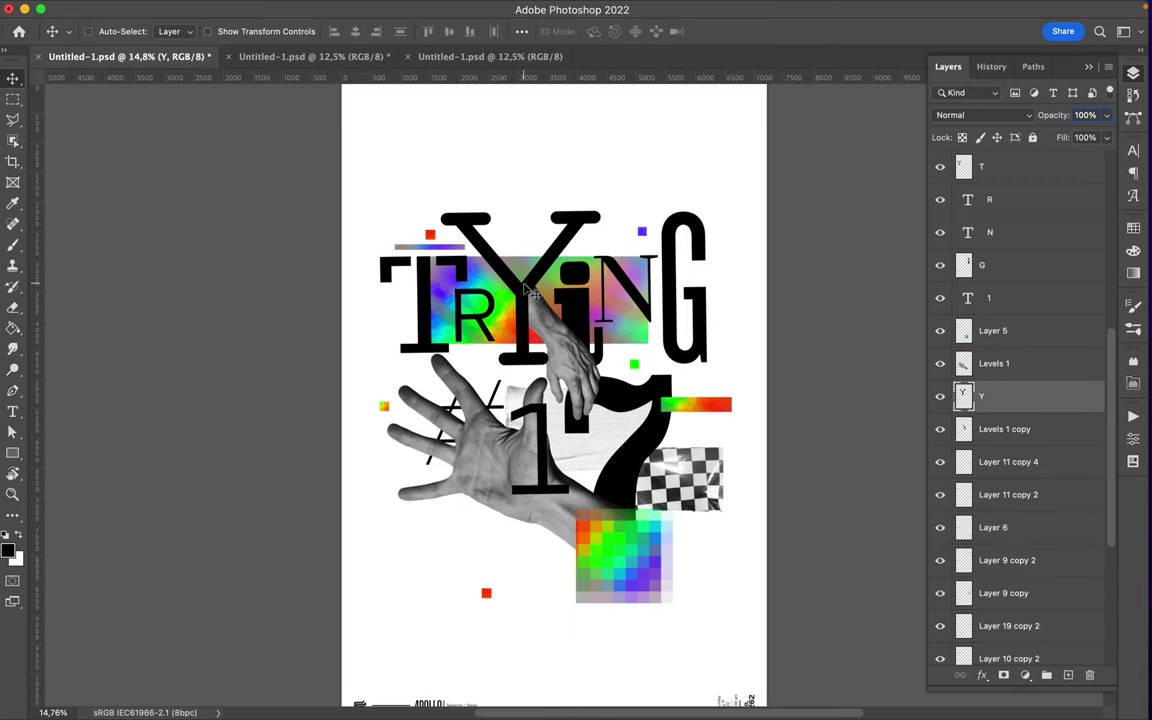
key(ctrl+t)
drag(520, 214, 520, 193)
key(Return)
Add a mask to the Y and fill the hand's area black so the hand overlaps it
click(1004, 429)
click(995, 396)
click(1003, 675)
key(b)
key(alt+BackSpace)
key(m)
key(ctrl+d)
Copy the colourful strips in, laying the pixelated strip across the hand and the gradient strip onto the G
key(v)
click(437, 57)
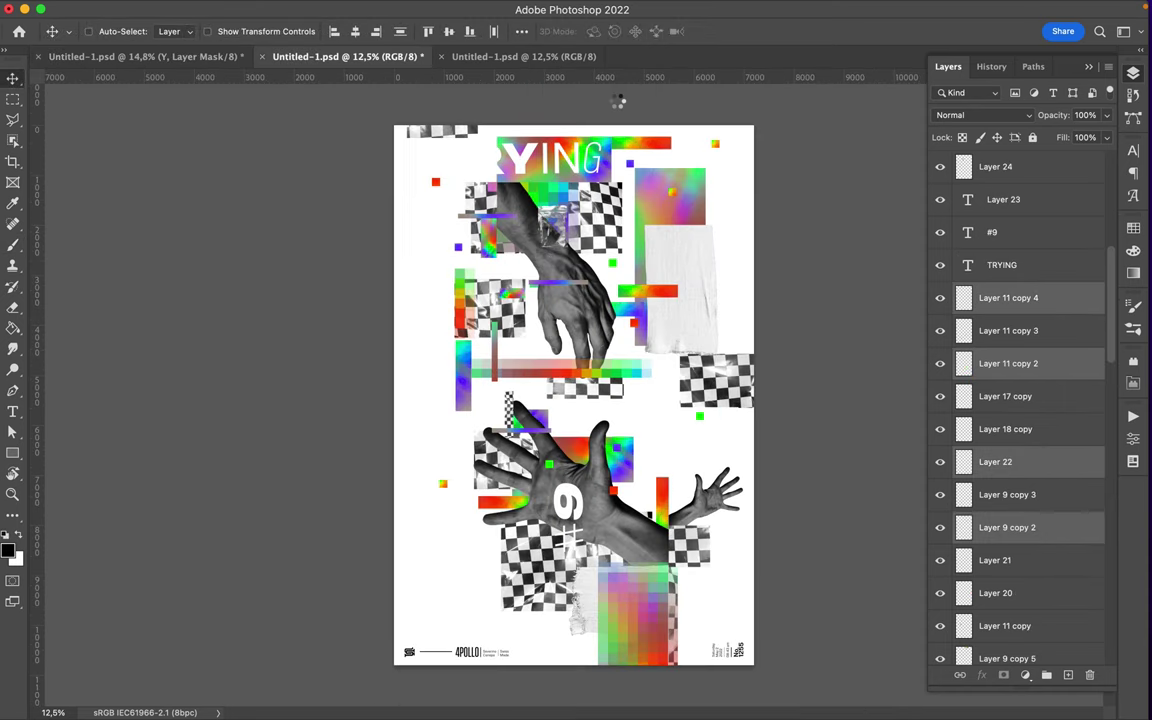
mouse_move(560, 300)
mouse_down()
mouse_move(498, 474)
mouse_move(372, 440)
mouse_up()
drag(993, 221, 993, 178)
drag(384, 517, 685, 350)
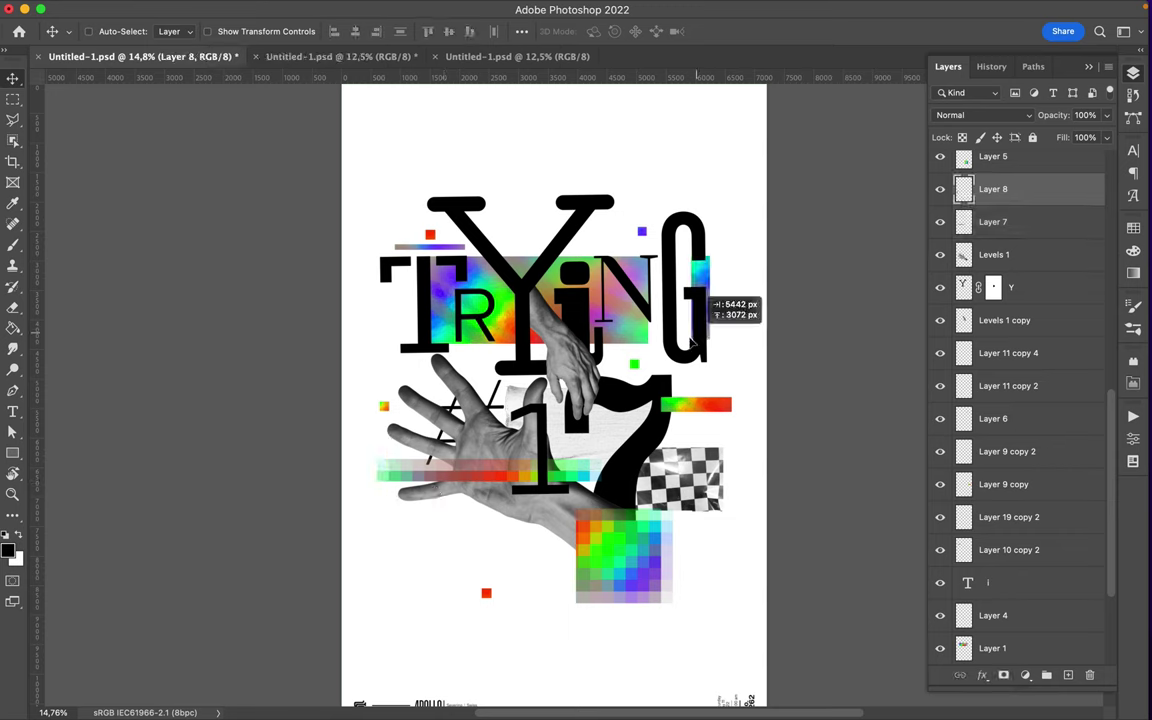
Select the Y and lower hand, abandon a lasso selection, and nudge the R slightly
super+click(580, 220)
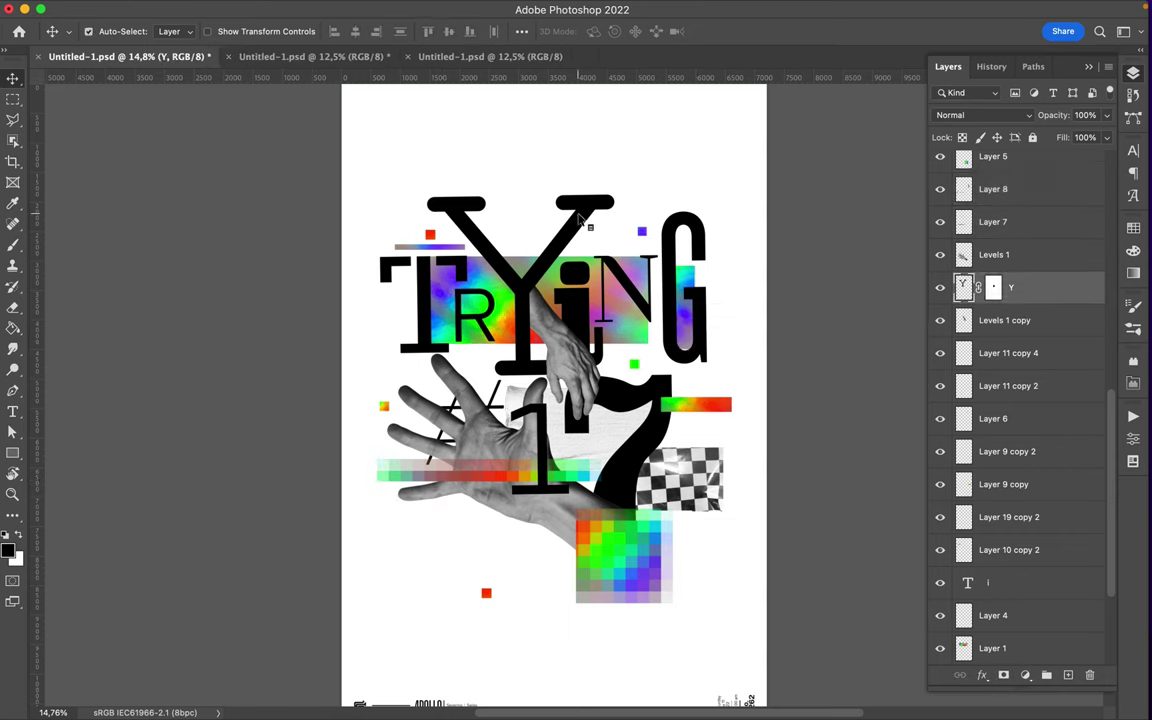
super+click(452, 234)
key(l)
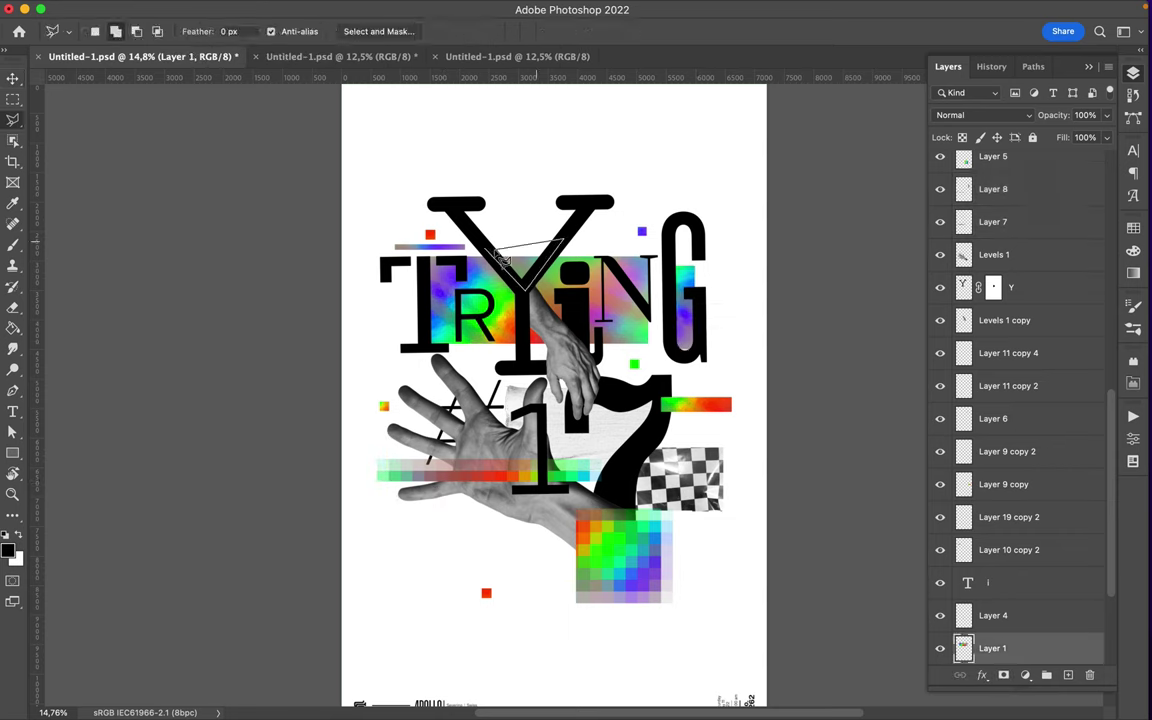
key(Escape)
key(m)
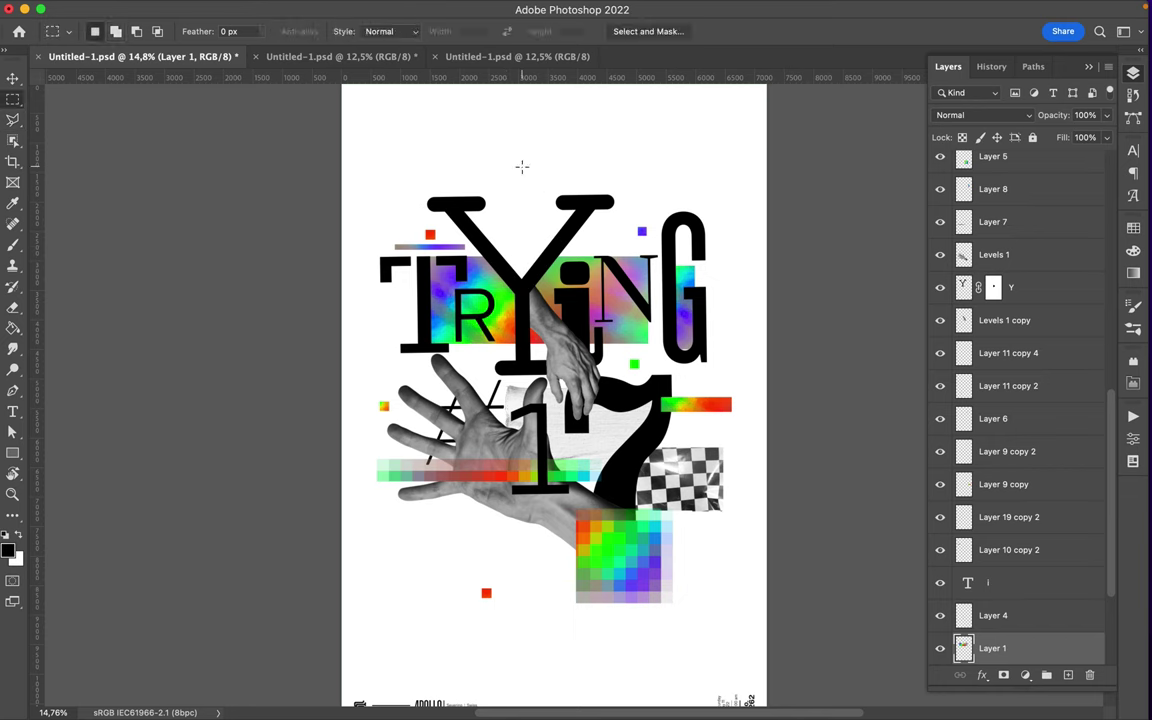
key(v)
scroll(515, 473, up, 3)
drag(437, 234, 453, 234)
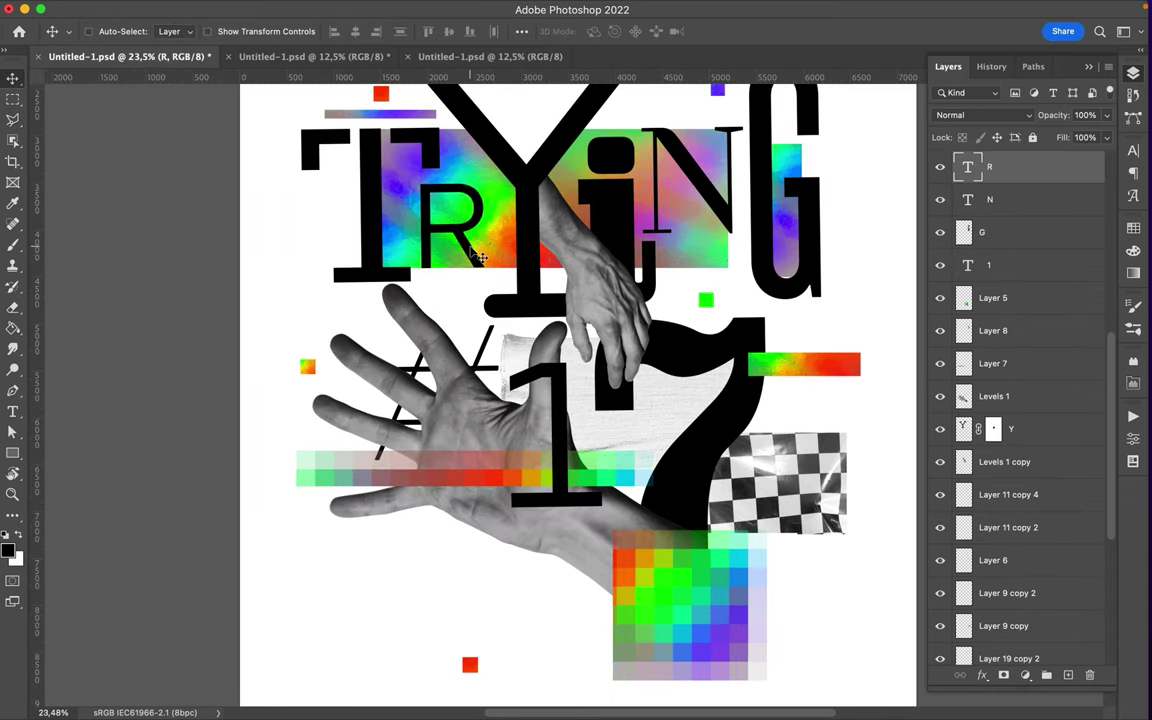
scroll(648, 238, down, 3)
Copy a gradient block from the reference poster, turn it horizontal, shrink it, and set it above the Y
key(ctrl+Tab)
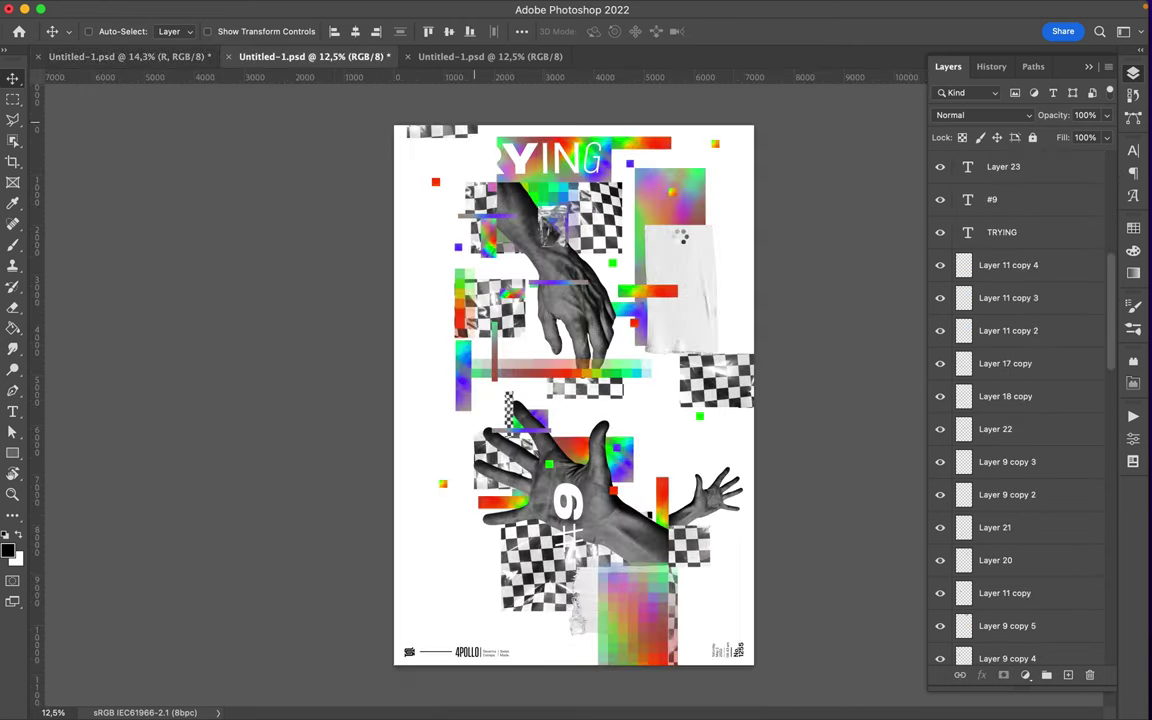
drag(620, 317, 573, 155)
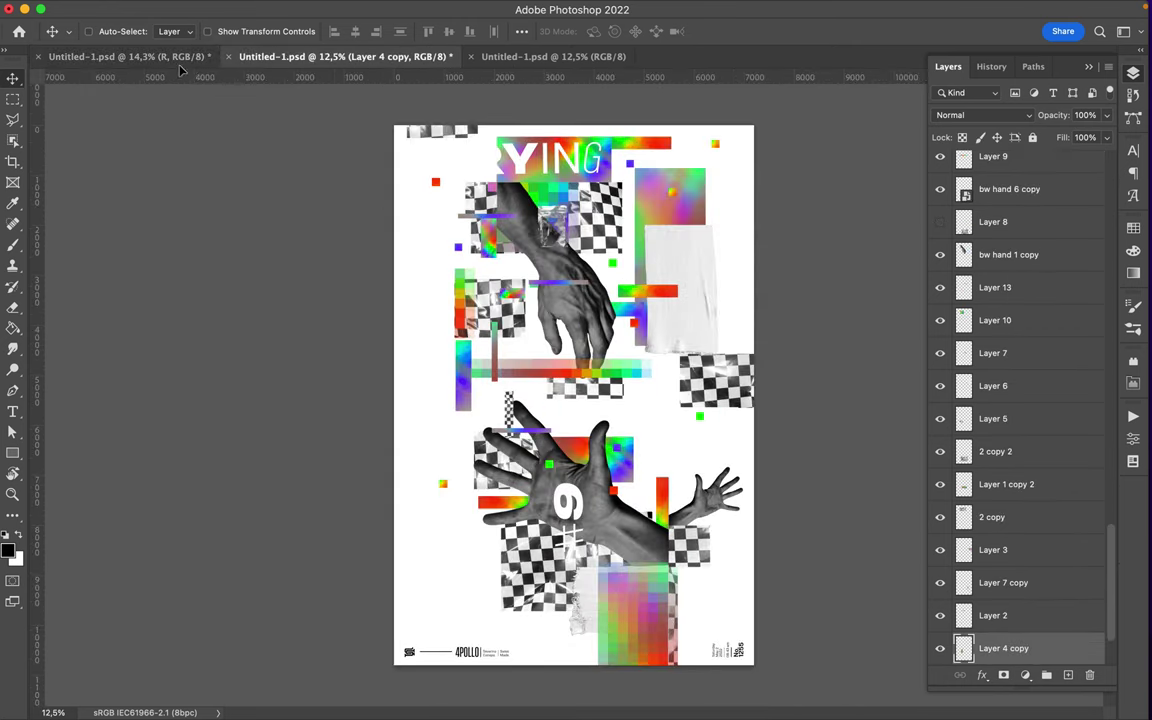
key(ctrl+bracketleft)
key(ctrl+bracketleft)
key(ctrl+bracketleft)
key(ctrl+bracketleft)
key(ctrl+bracketleft)
key(ctrl+bracketleft)
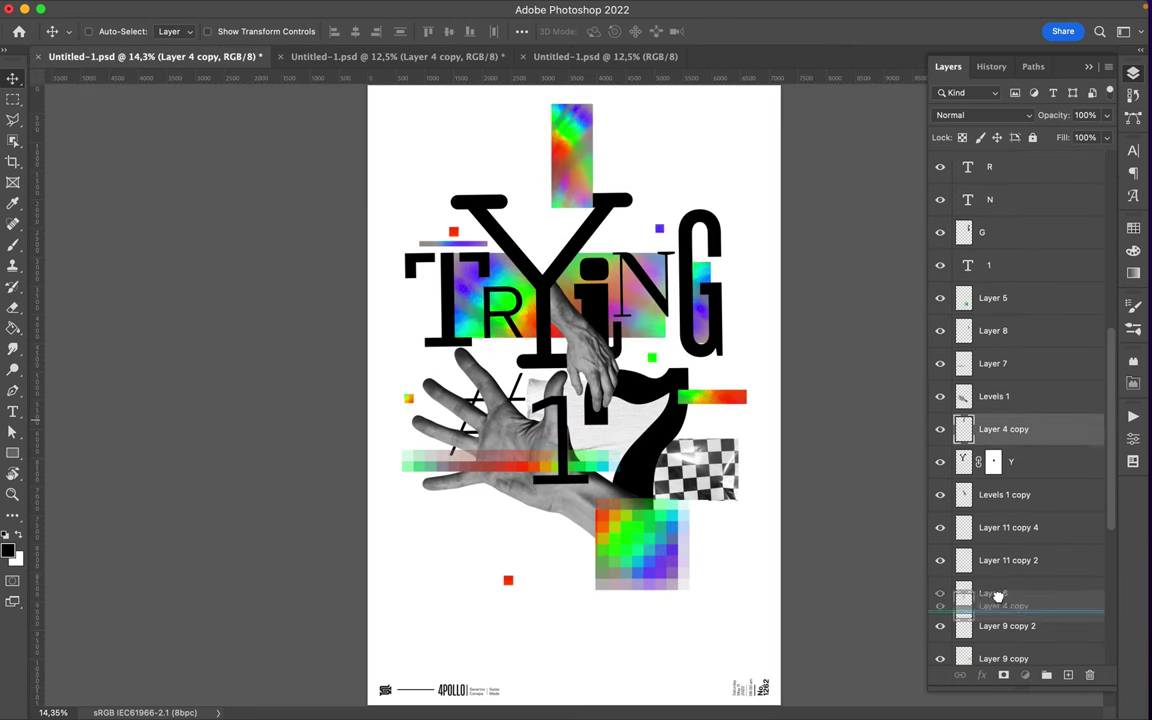
key(ctrl+t)
drag(598, 212, 604, 100)
key(Return)
mouse_move(572, 163)
mouse_down()
mouse_move(630, 195)
mouse_move(640, 174)
mouse_move(627, 189)
mouse_up()
key(ctrl+t)
key(Return)
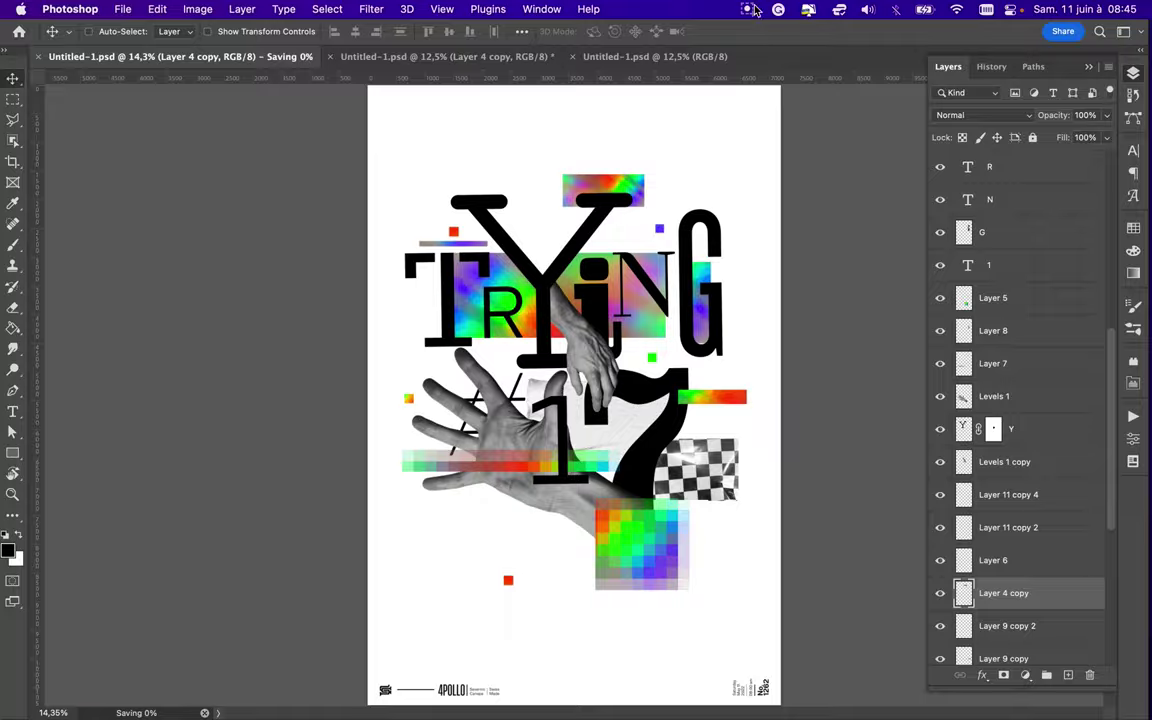